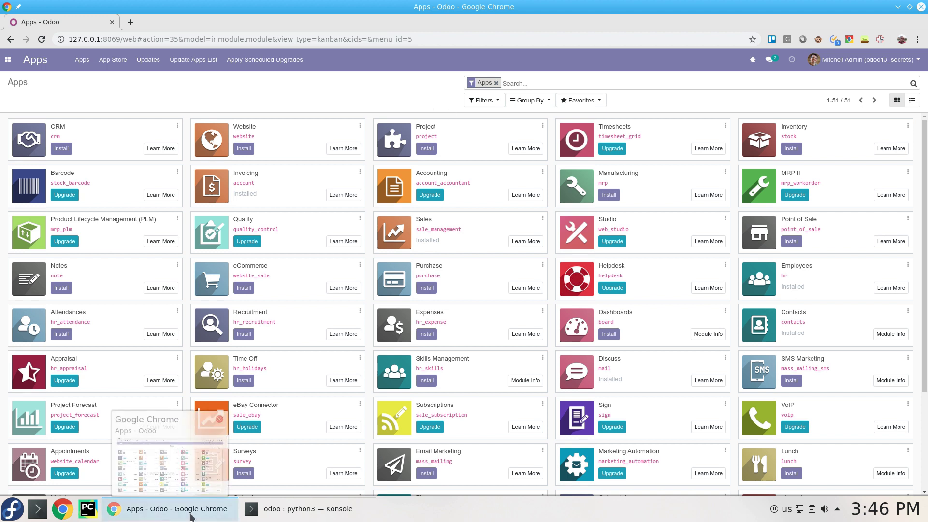
- Bring up the Konsole terminal running the Odoo server, highlight its odoo-bin command, and minimize it
left_click(292, 513)
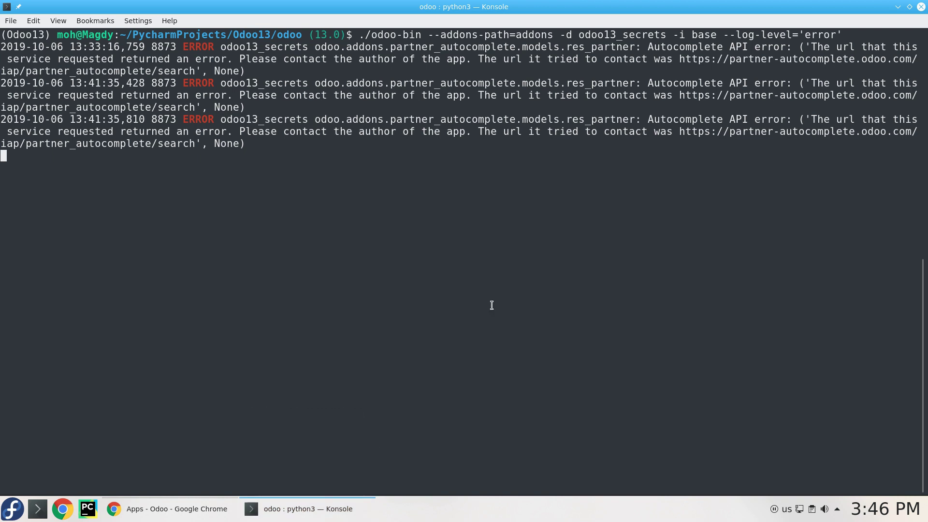
left_click_drag(355, 35, 843, 35)
left_click(366, 508)
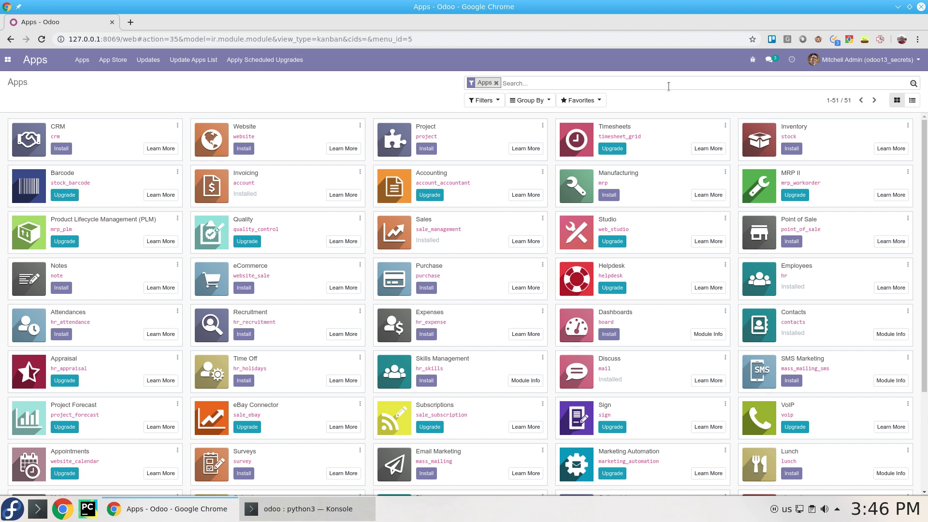
- Search the Apps list for module 'contact', then 'automated', showing Automated Action Rules installed
key("BackSpace")
type("conta")
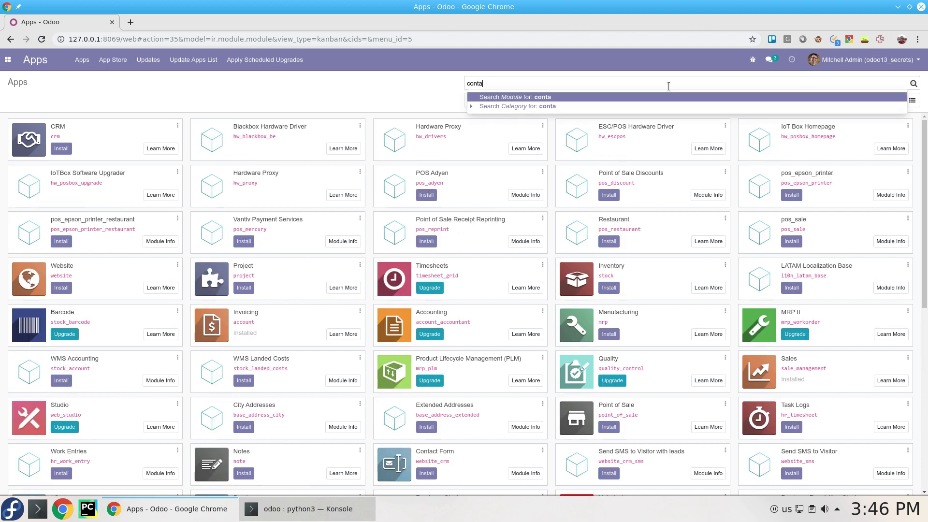
type("ct")
key("Return")
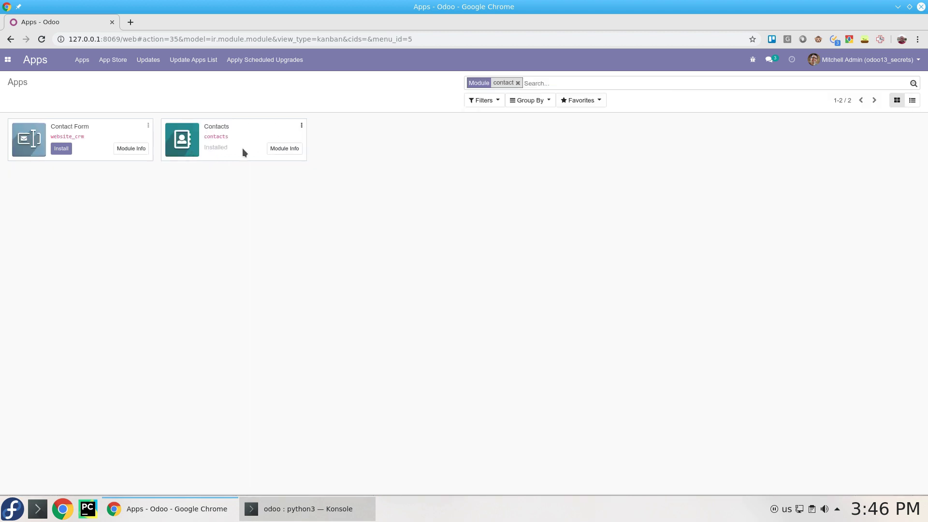
key("BackSpace")
type("a")
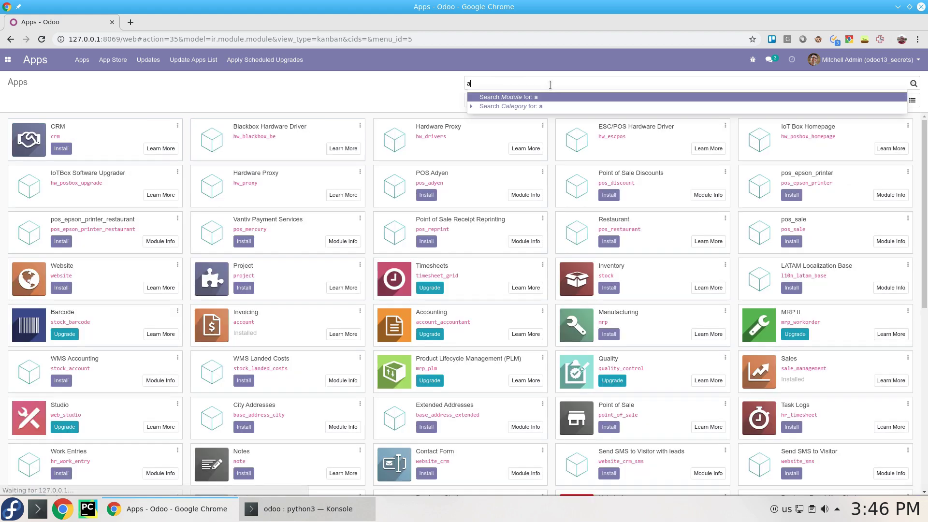
type("utomated")
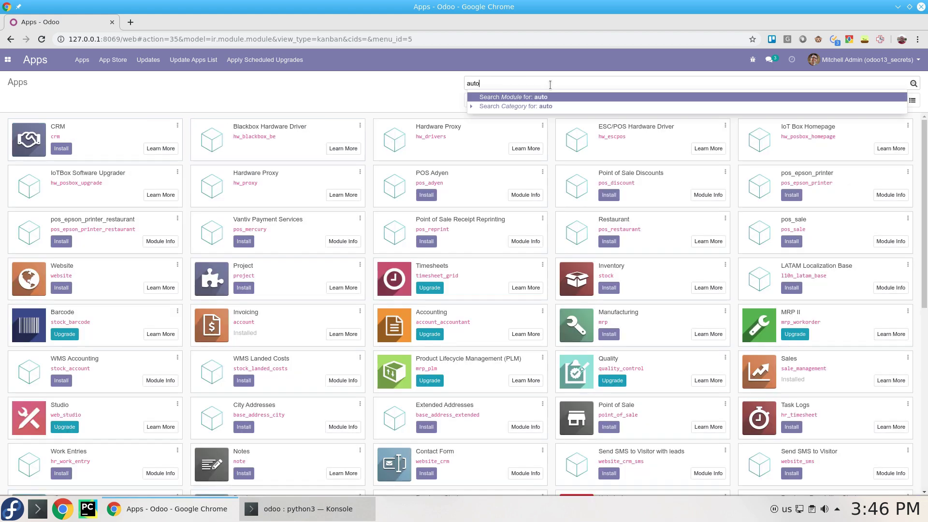
key("Return")
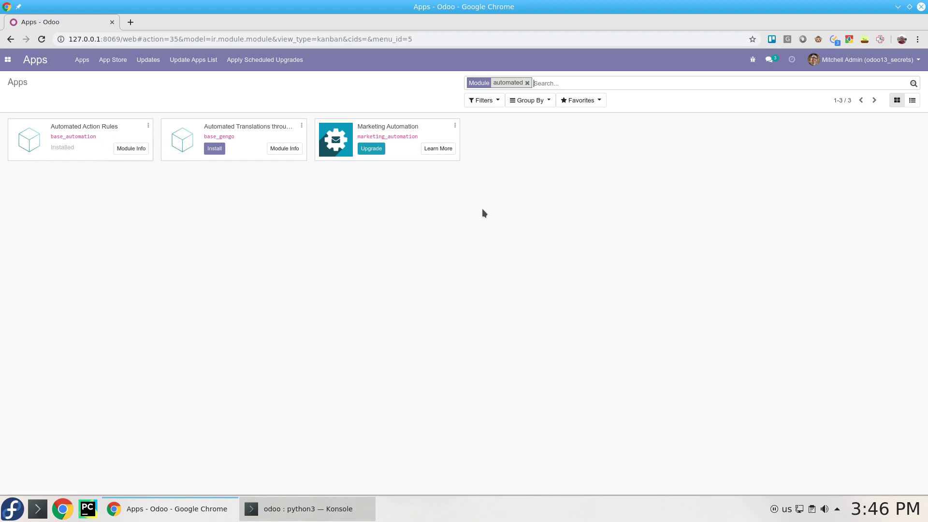
- In Contacts, inspect an existing contact's Reference field on the Sales & Purchase tab
left_click(9, 63)
left_click(38, 93)
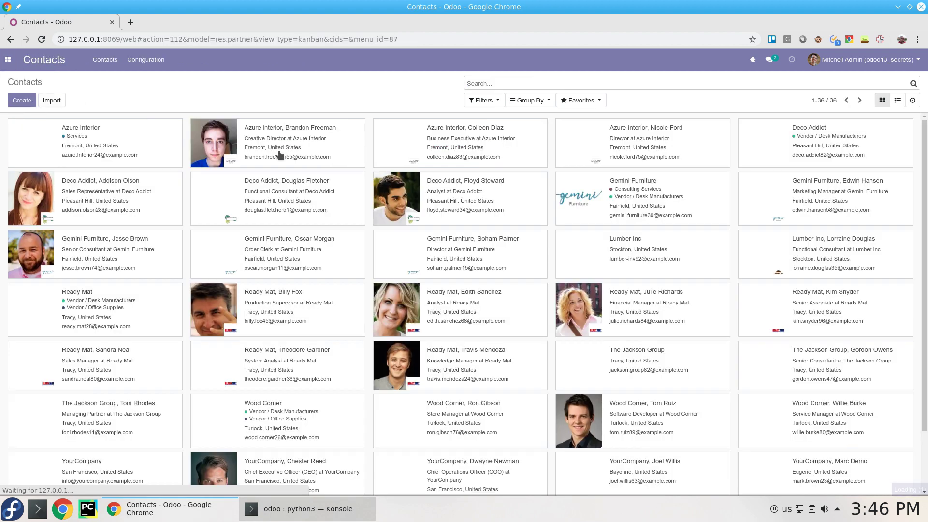
left_click(301, 147)
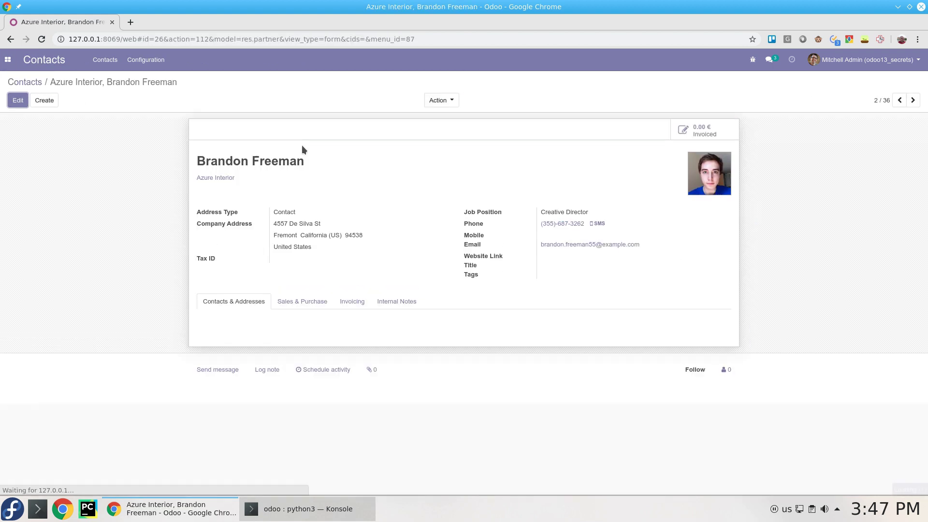
left_click(365, 305)
left_click(300, 300)
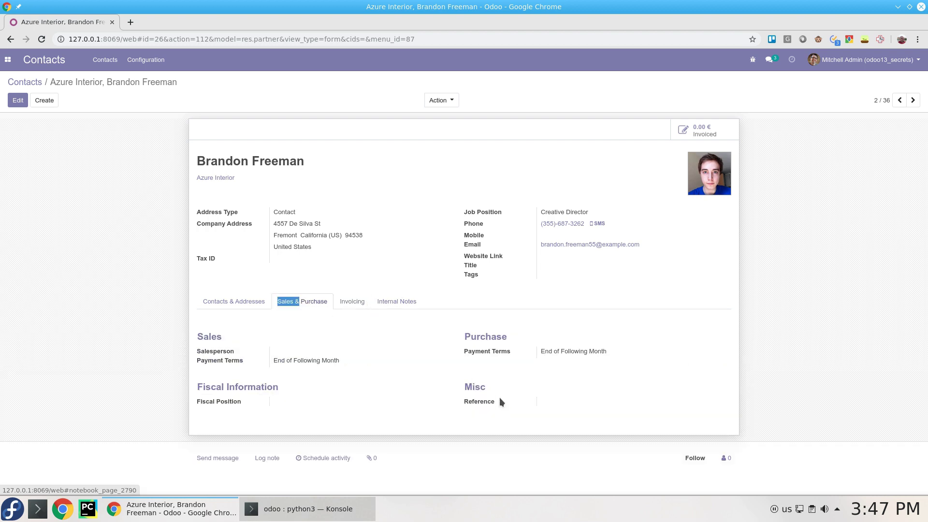
double_click(490, 401)
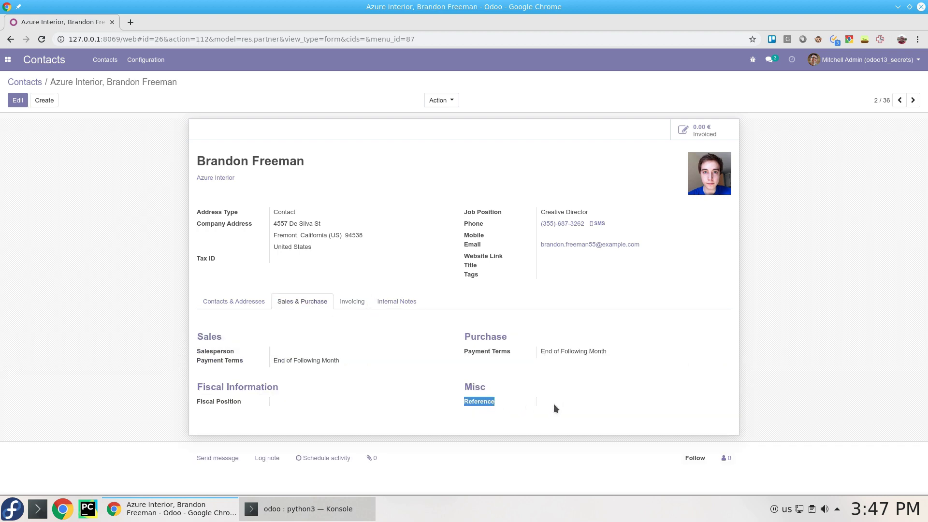
- Create and save a new contact named 'Customer 1'
left_click(44, 100)
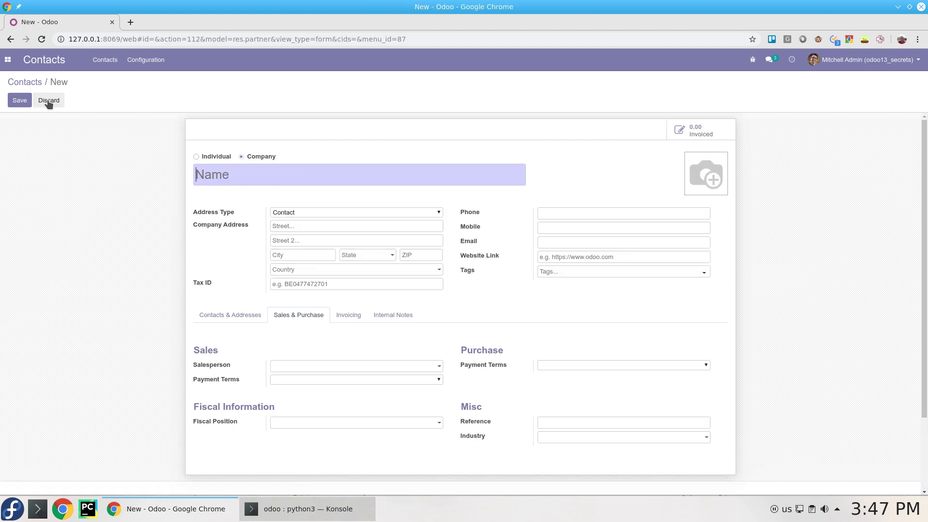
type("Customer 1")
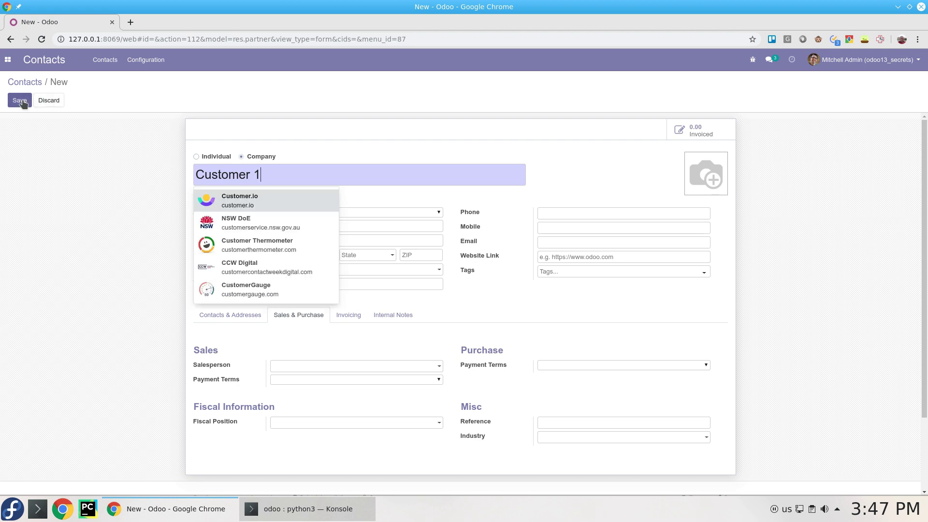
left_click(19, 100)
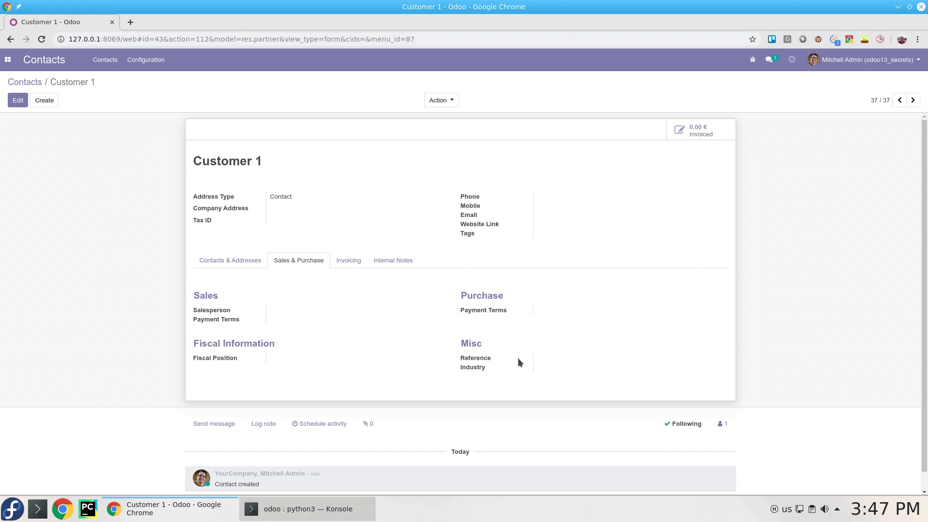
- Duplicate the browser tab and navigate to Settings > Technical > Sequences
right_click(85, 32)
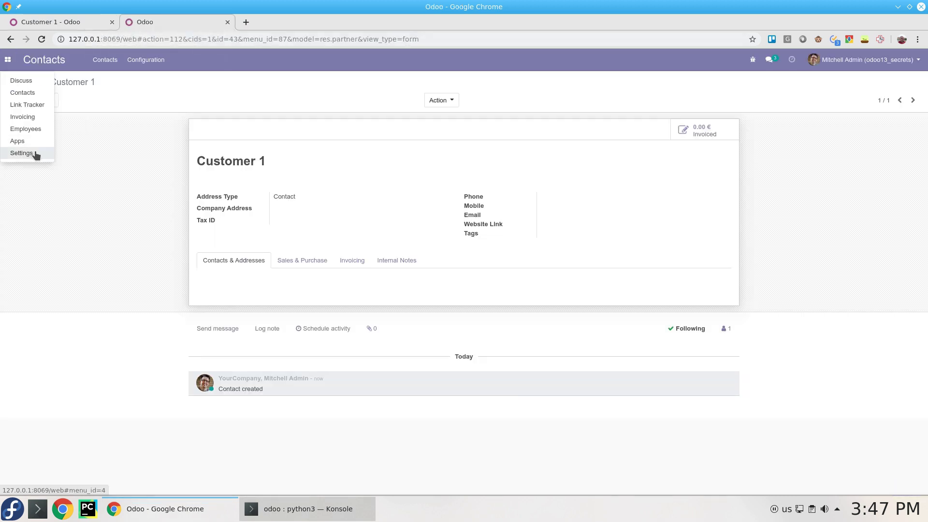
left_click(31, 153)
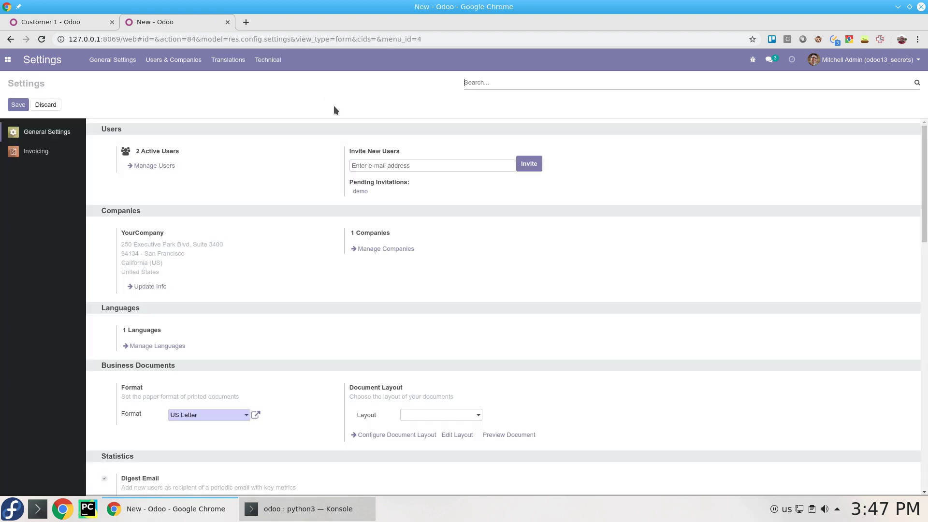
left_click(268, 63)
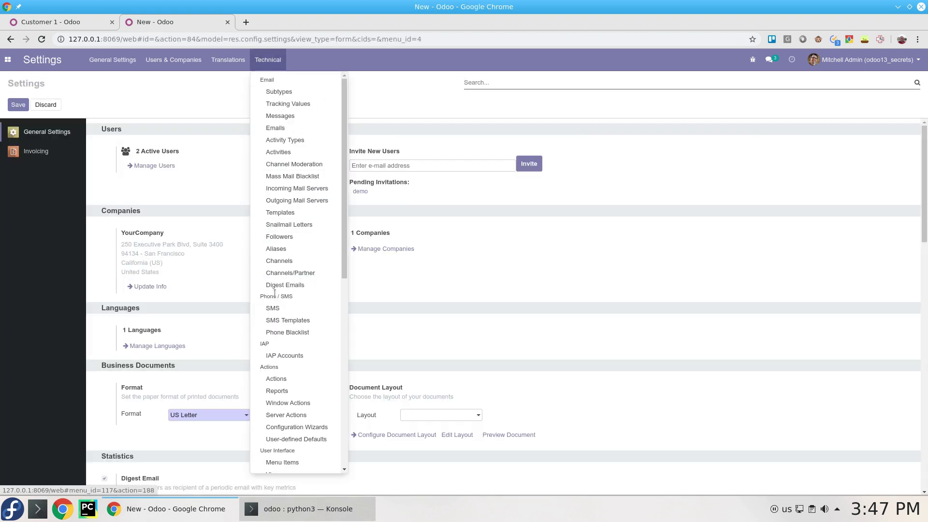
scroll(288, 369, "down", 10)
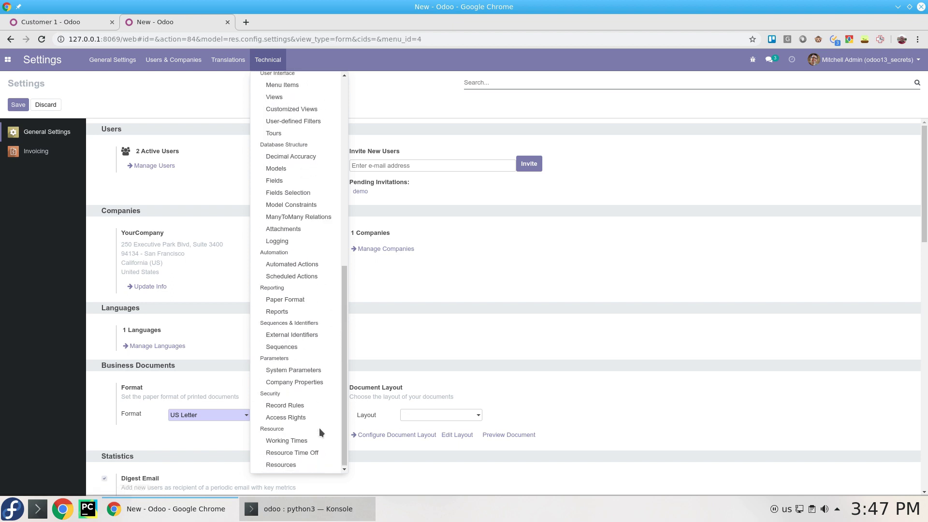
left_click(313, 346)
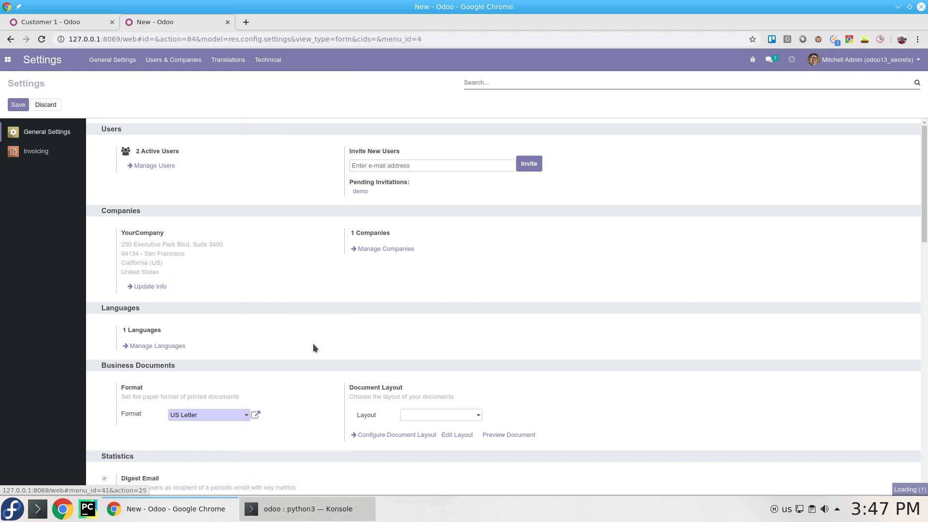
- Save sequence 'Customer reference sequence': code customer.ref.seq, prefix Customer/, size 3, next number 1
left_click(18, 99)
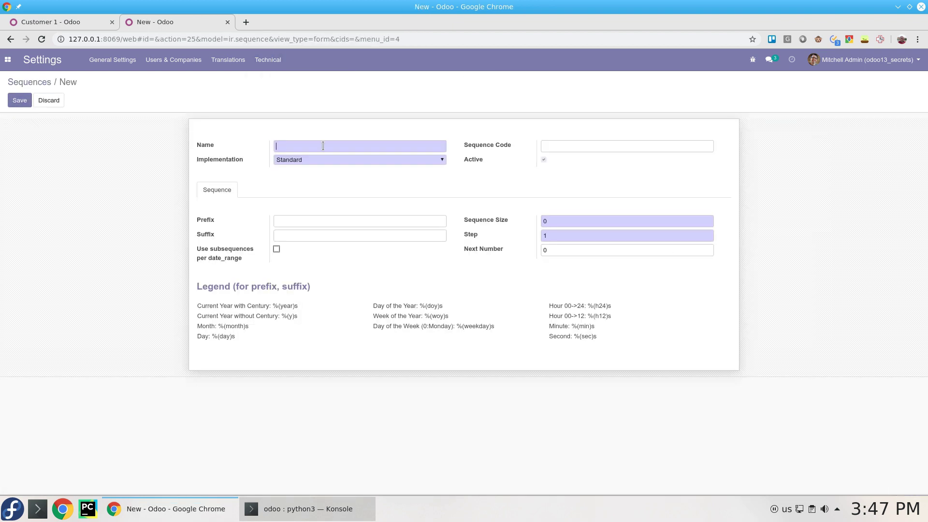
type("Customer ")
type("refere")
type("nce")
type(" sequence")
type("customer")
type(".ref.se")
type("q")
left_click(304, 221)
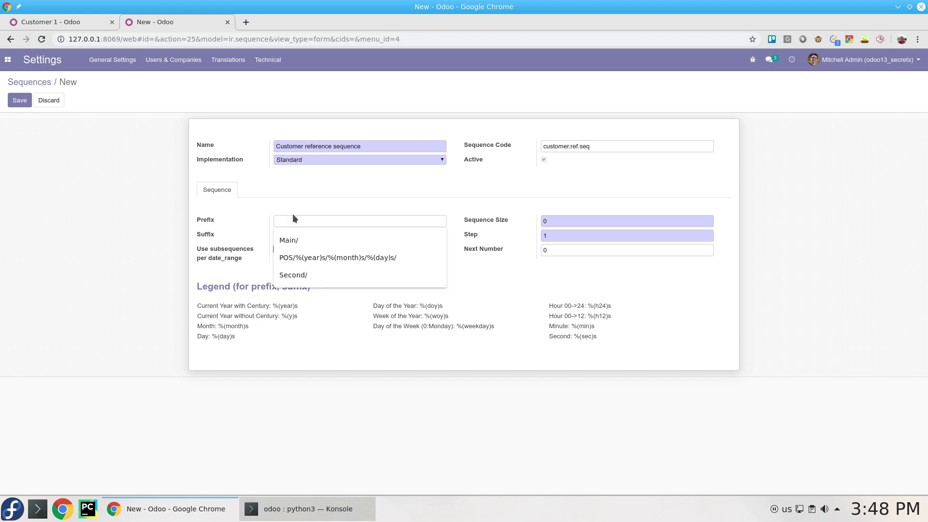
type("Customer/")
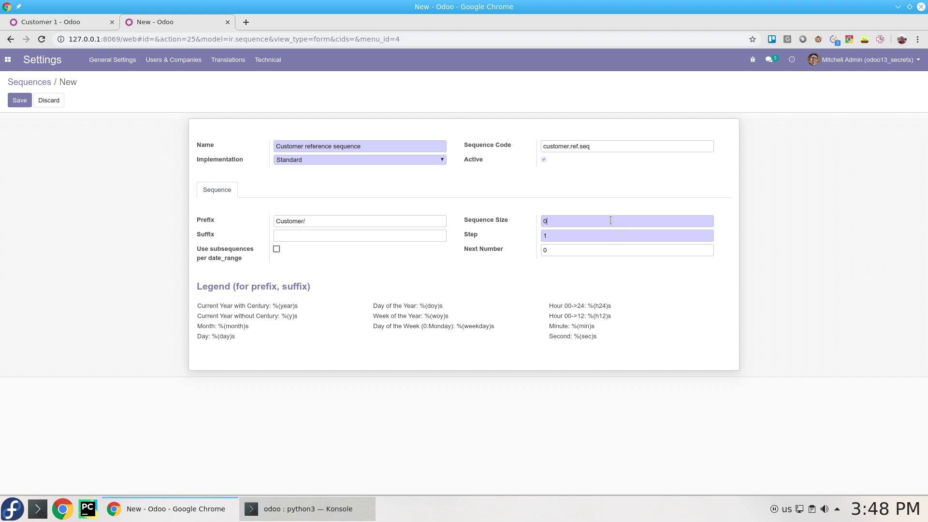
double_click(610, 220)
left_click(19, 100)
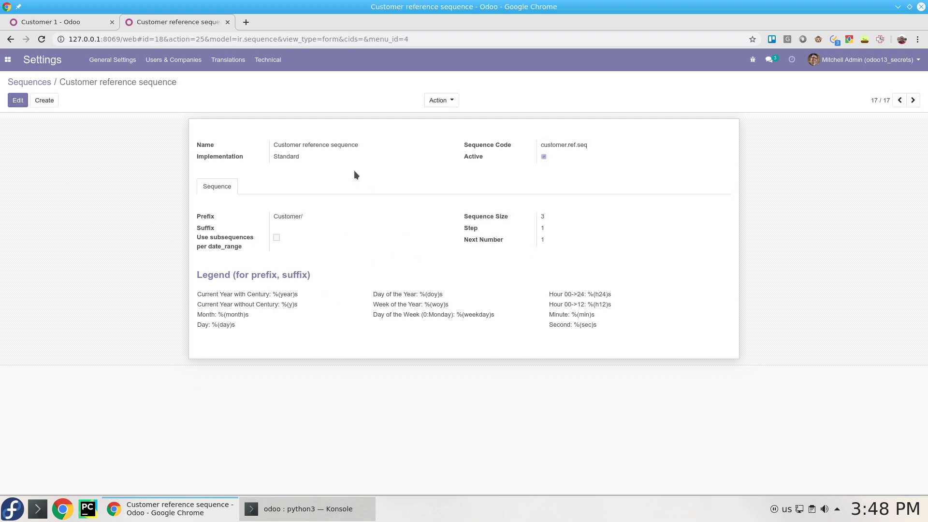
- Duplicate the Customer reference sequence tab into a third browser tab
left_click(74, 22)
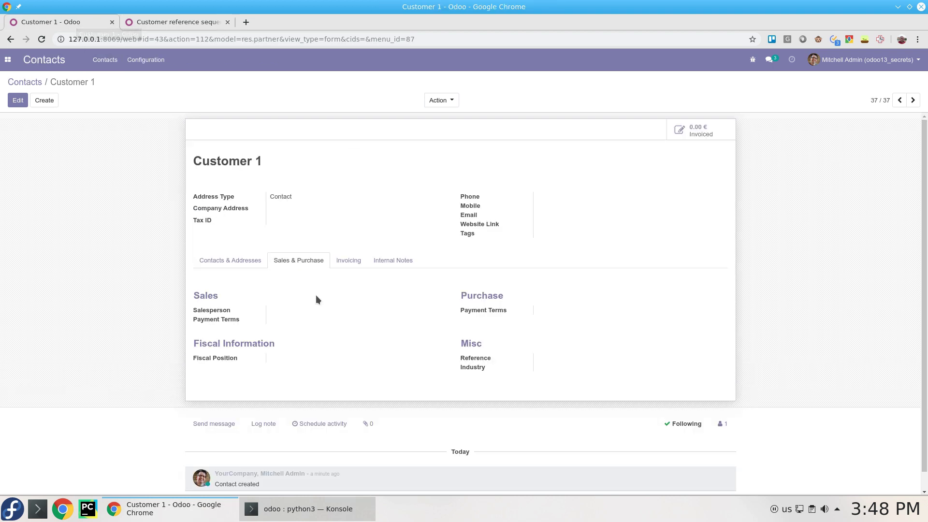
left_click(181, 23)
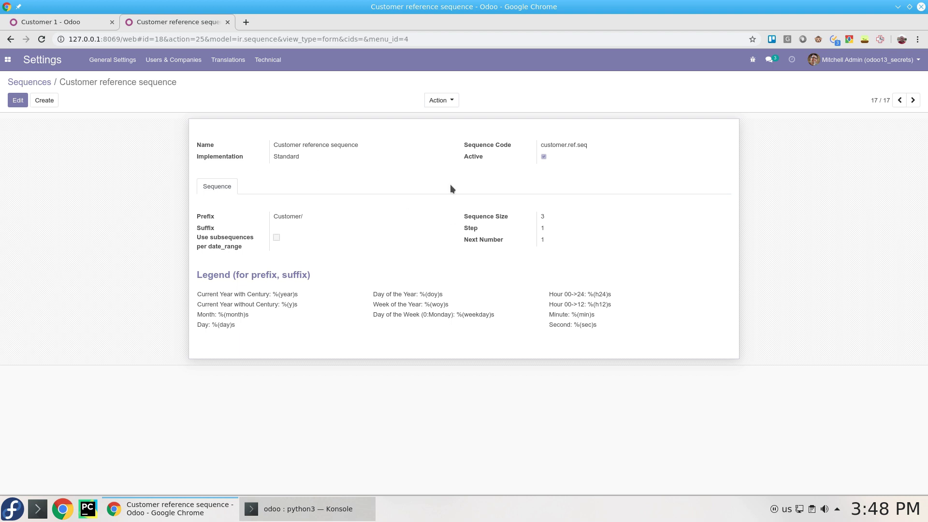
left_click(73, 23)
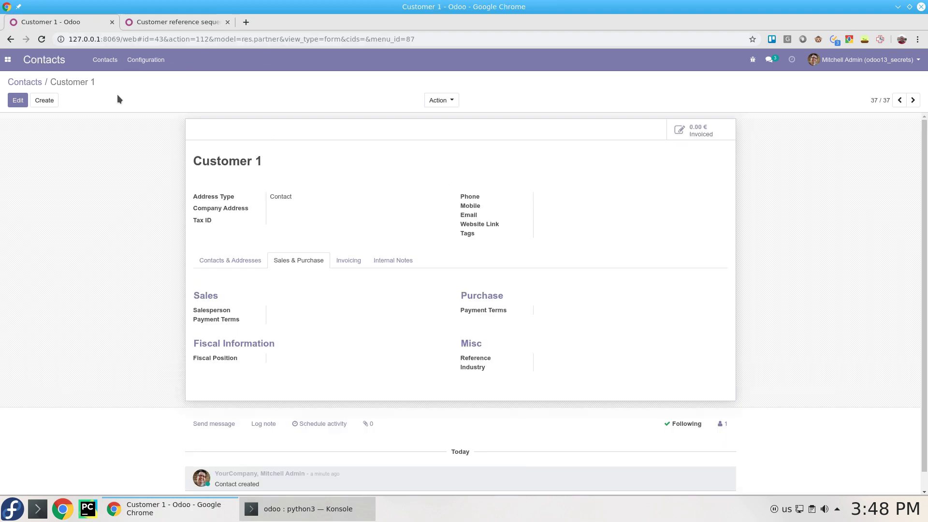
left_click(199, 23)
right_click(199, 22)
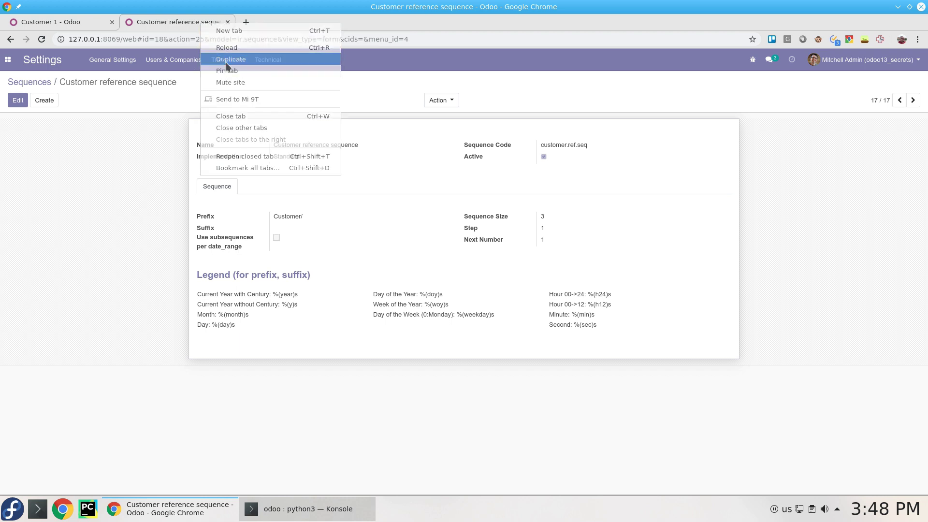
left_click(227, 62)
- Open the Technical settings menu and scroll to the Automation section
left_click(268, 60)
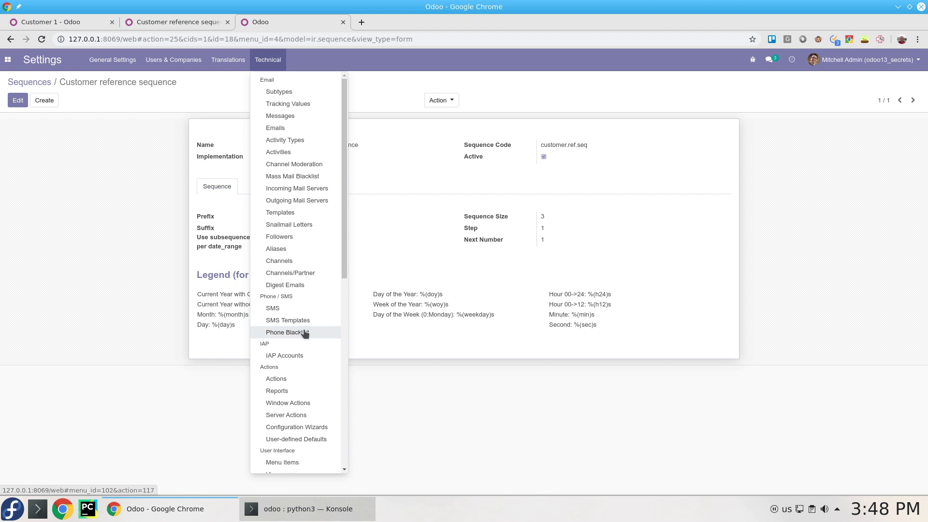
scroll(305, 358, "down", 5)
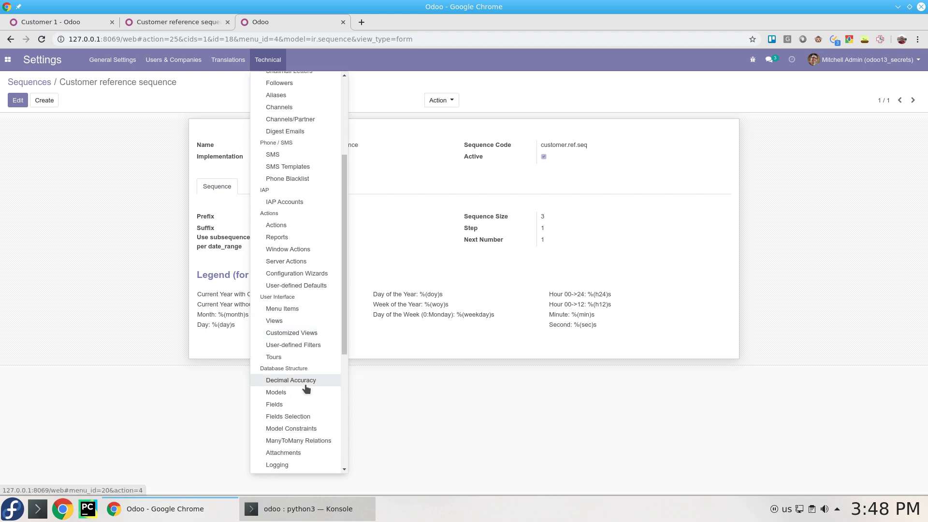
scroll(306, 386, "down", 6)
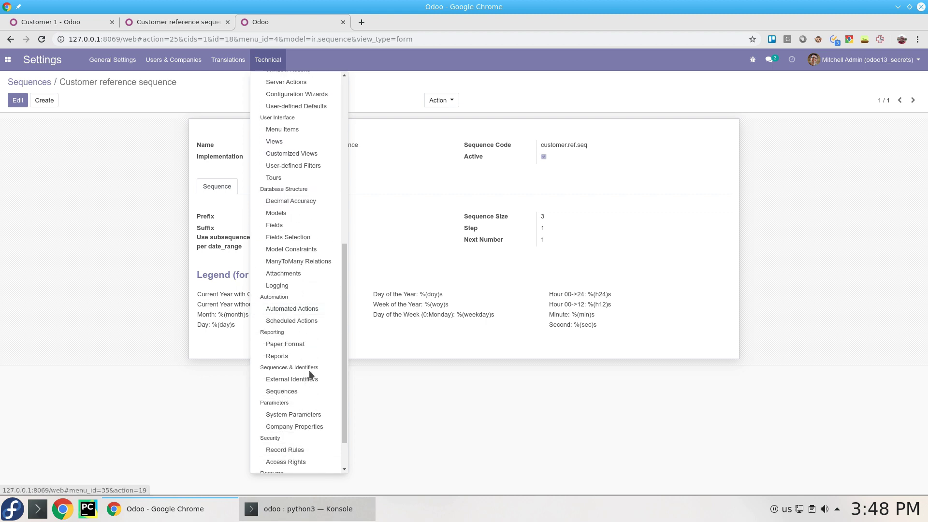
scroll(316, 381, "down", 2)
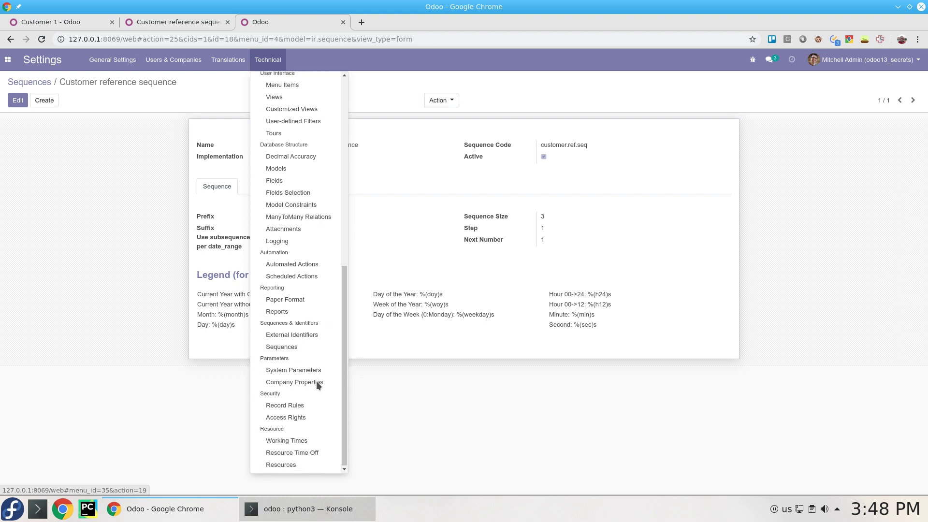
scroll(307, 280, "up", 2)
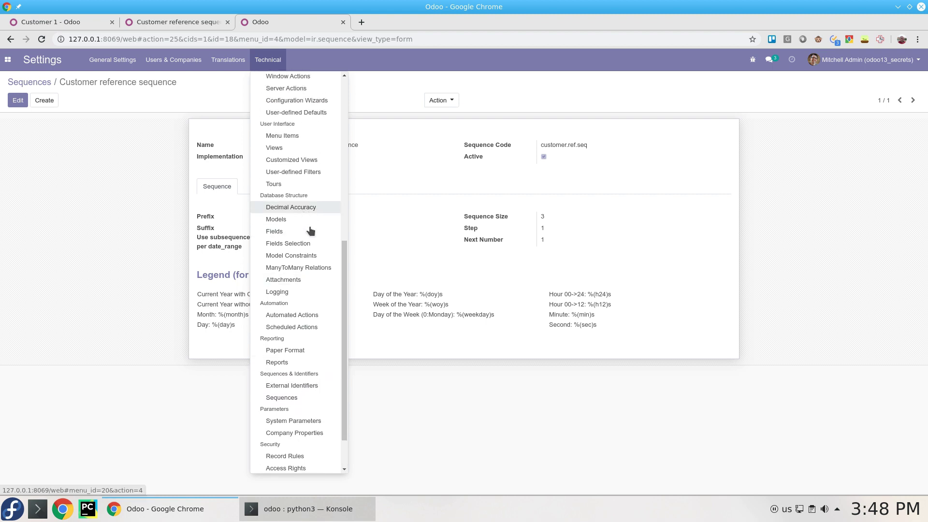
- Create automated action 'Add Customer Reference' on the Contact model, triggered On Creation
left_click(319, 315)
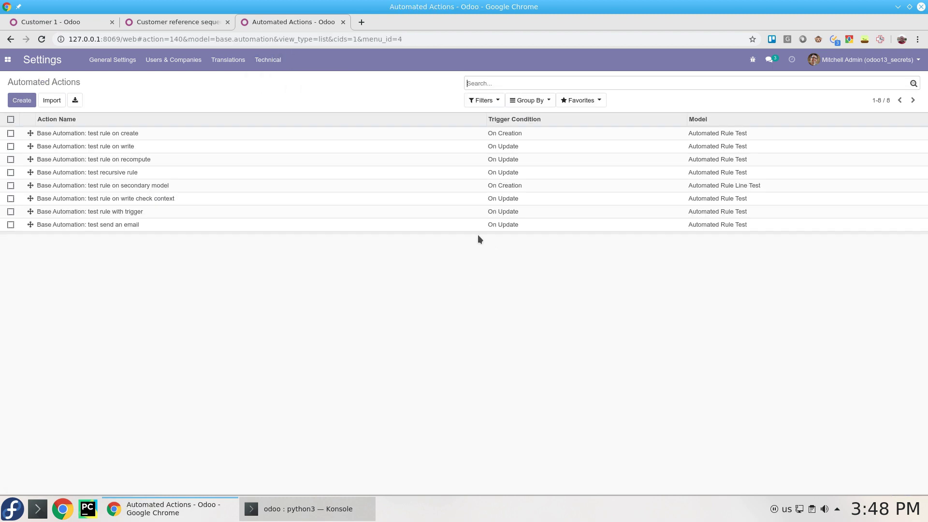
left_click(22, 100)
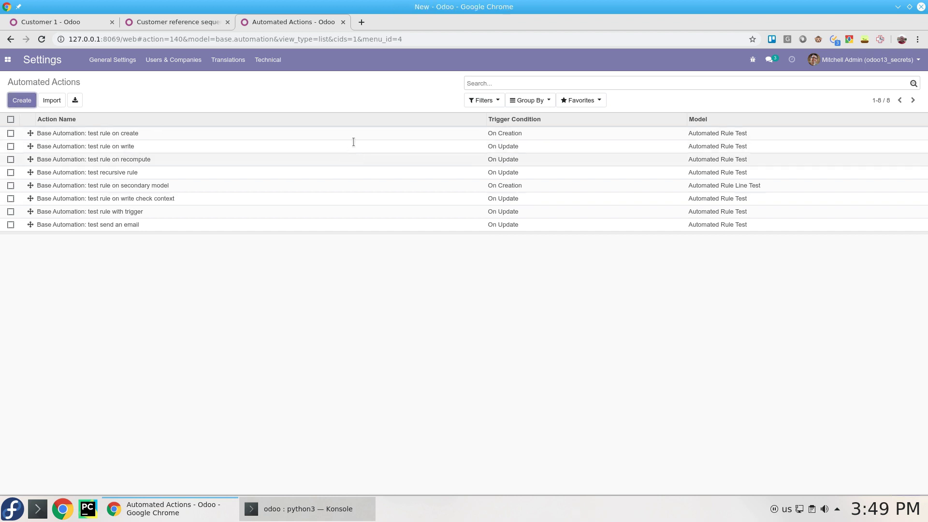
type("Add")
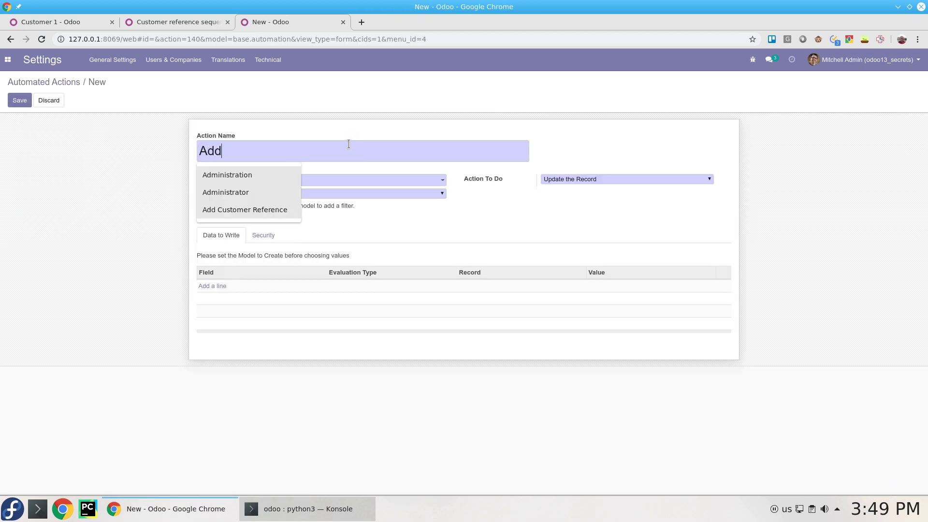
key("Down")
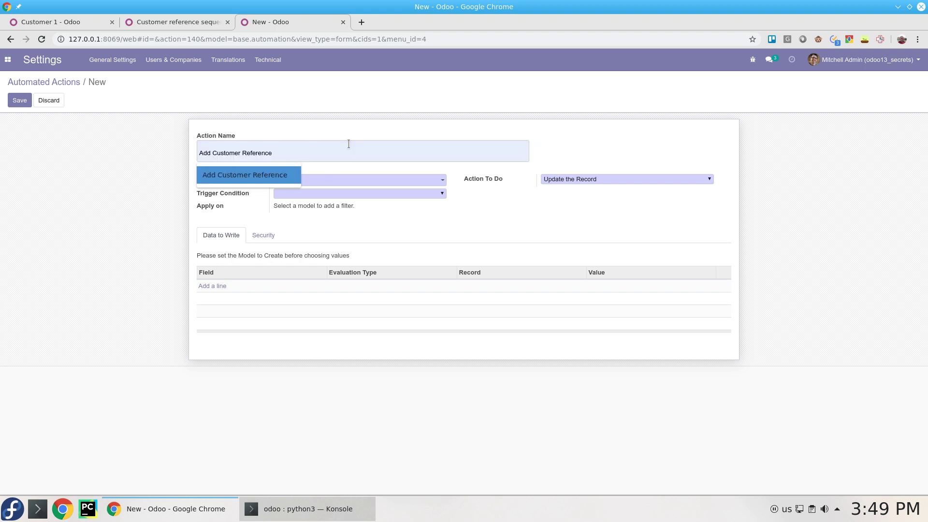
key("Return")
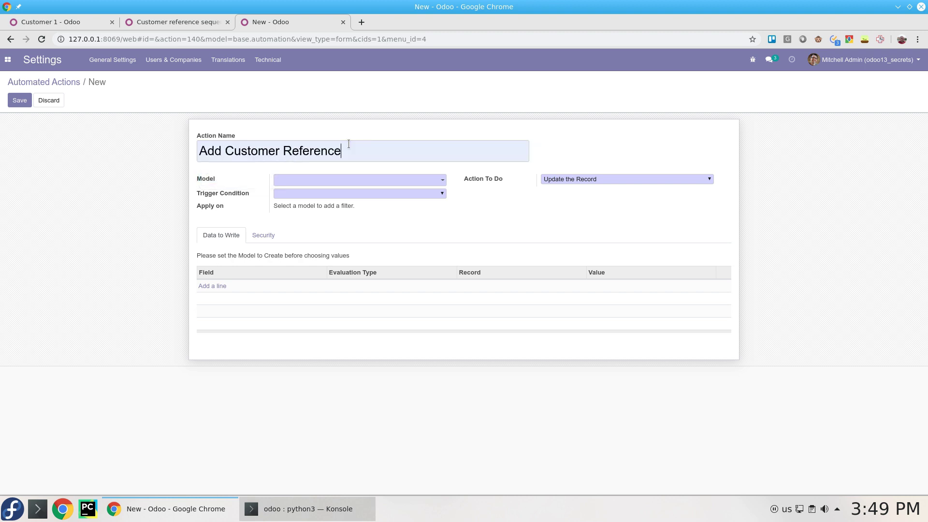
left_click(379, 182)
type("res.")
key("Return")
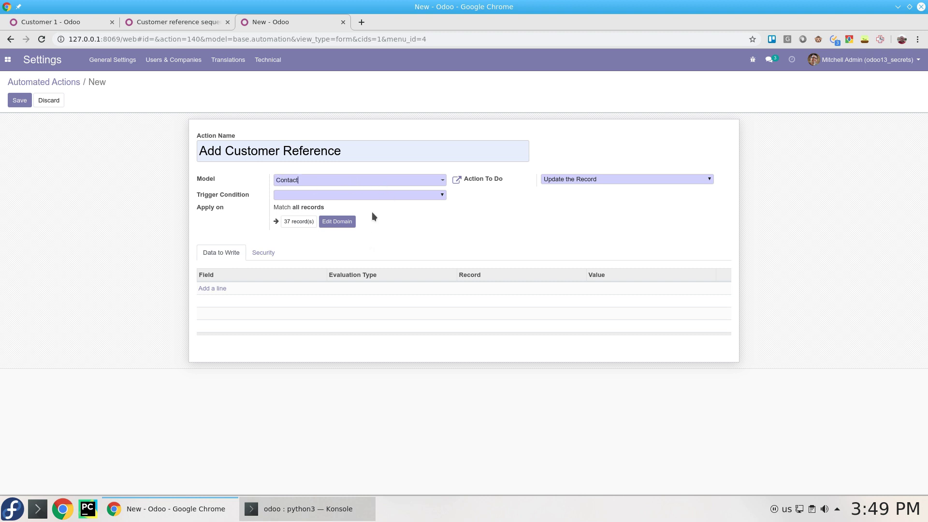
left_click(292, 194)
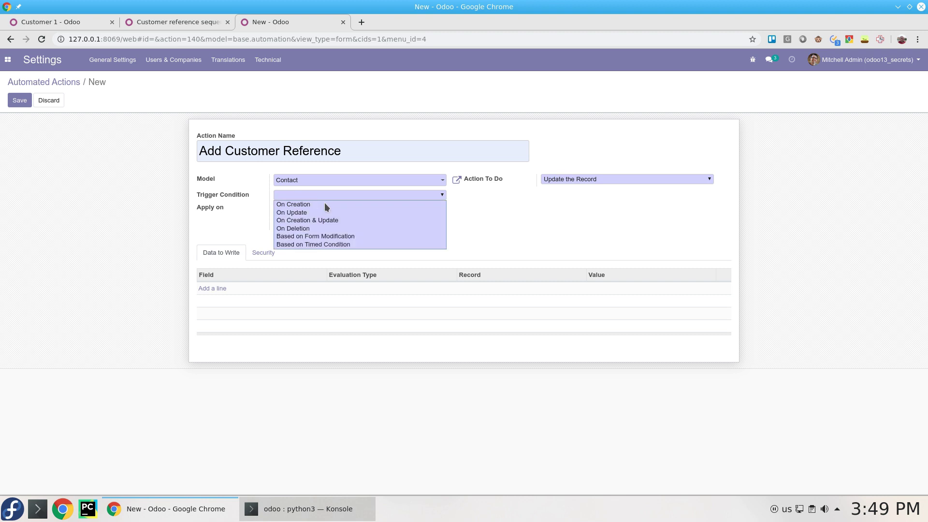
left_click(325, 205)
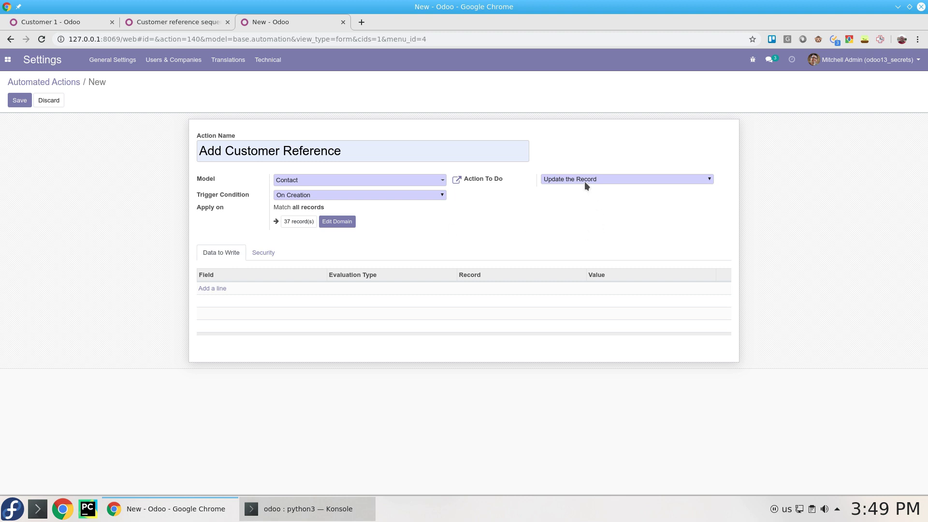
- Set Action To Do to Execute Python Code and review the template code and Help
left_click(570, 180)
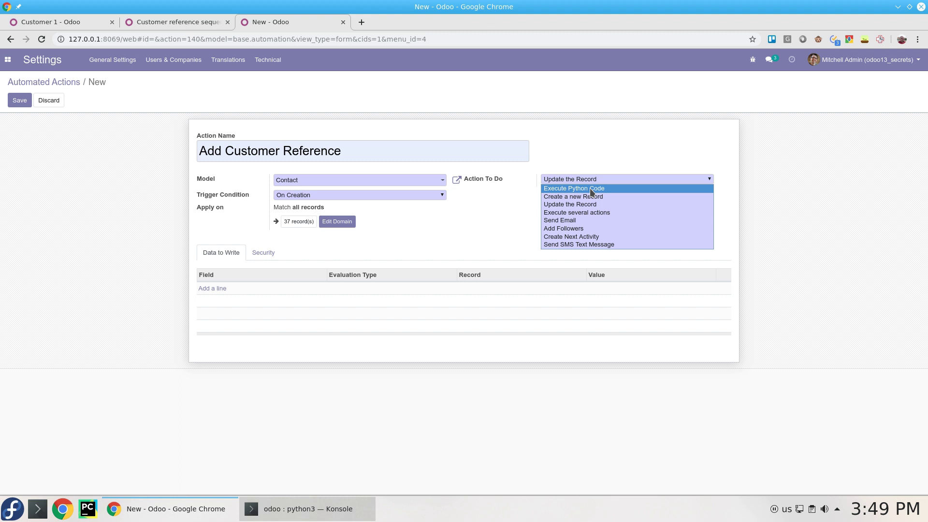
left_click(592, 189)
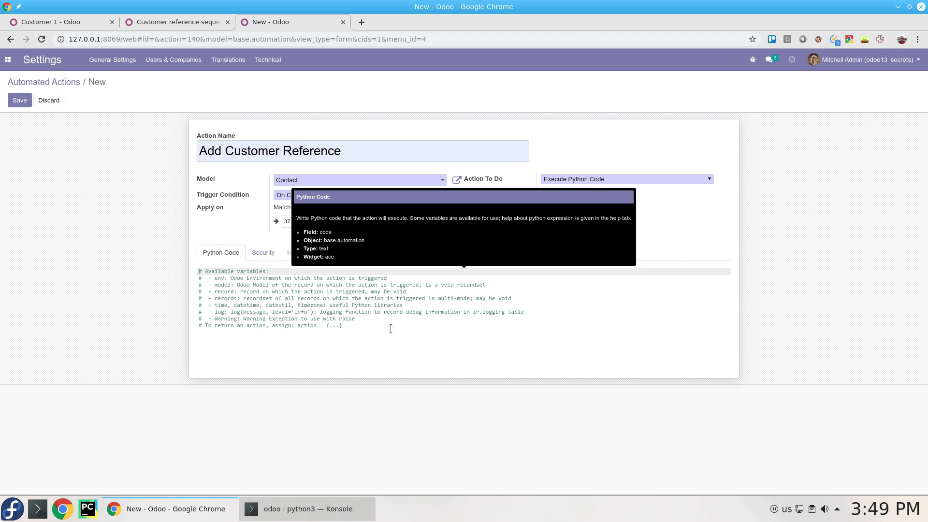
left_click_drag(373, 325, 182, 275)
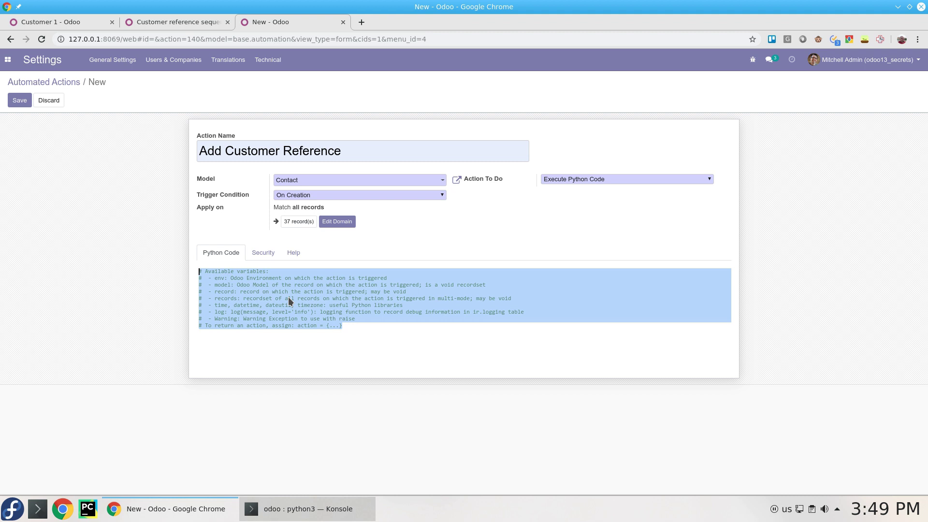
left_click(294, 255)
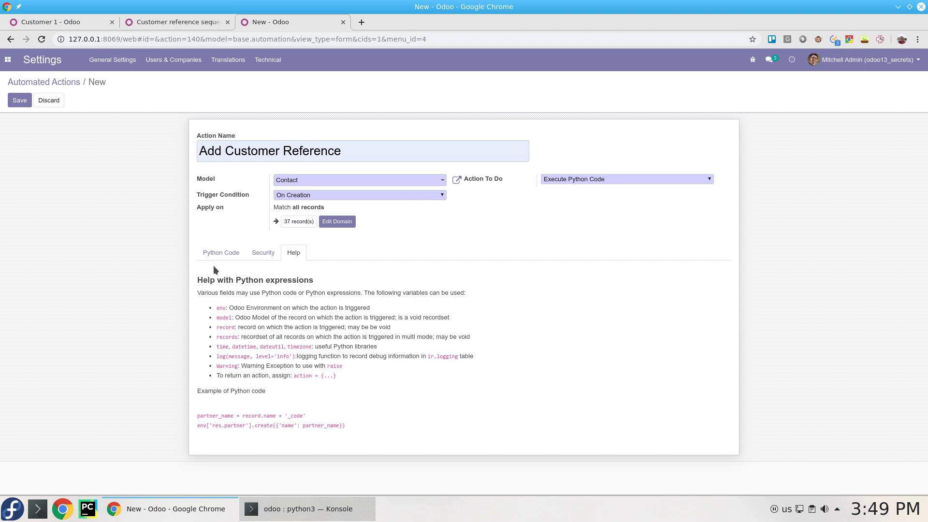
left_click(228, 256)
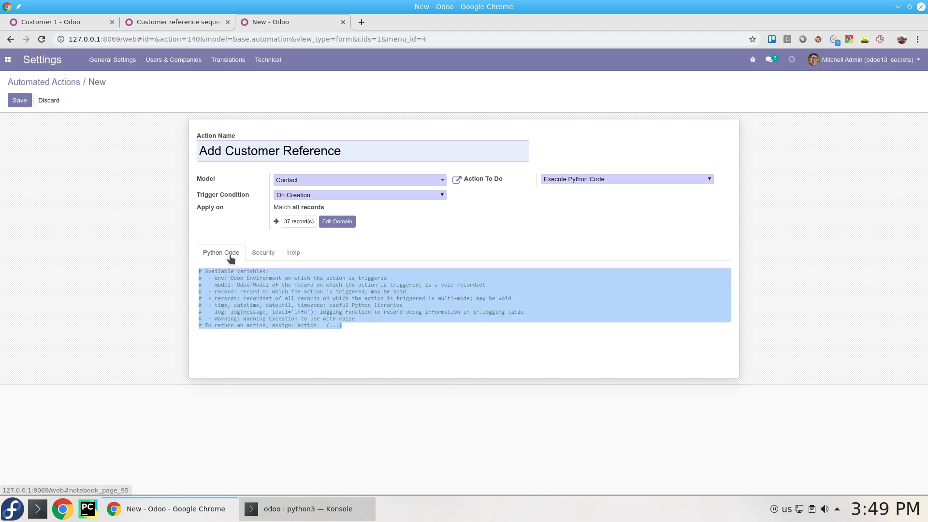
- Replace the template code with ref = env['ir.sequence'].next_by_code('')
left_click(262, 346)
key("ctrl+a")
key("BackSpace")
type("ref =")
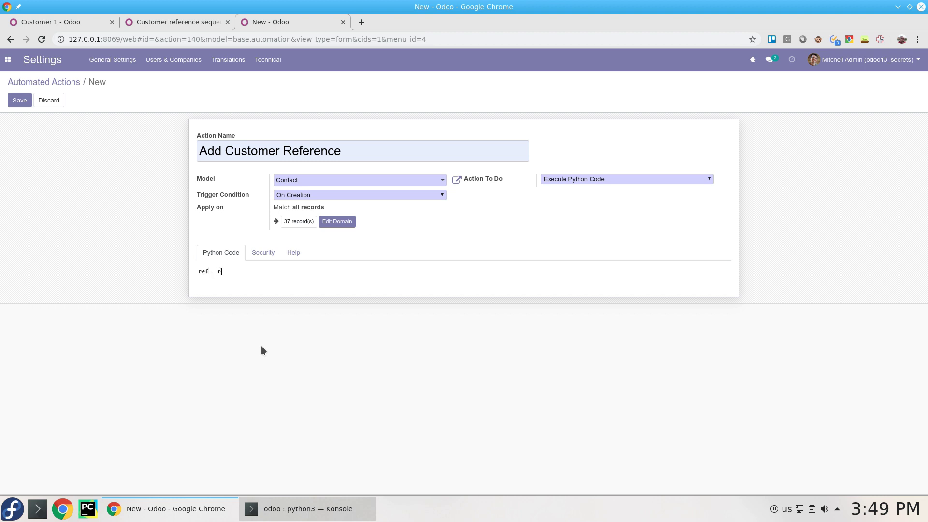
type(" re")
type("ec")
type("or")
key("BackSpace")
key("BackSpace")
key("BackSpace")
key("BackSpace")
key("BackSpace")
type("env['ir.sequence'].next_by_code('")
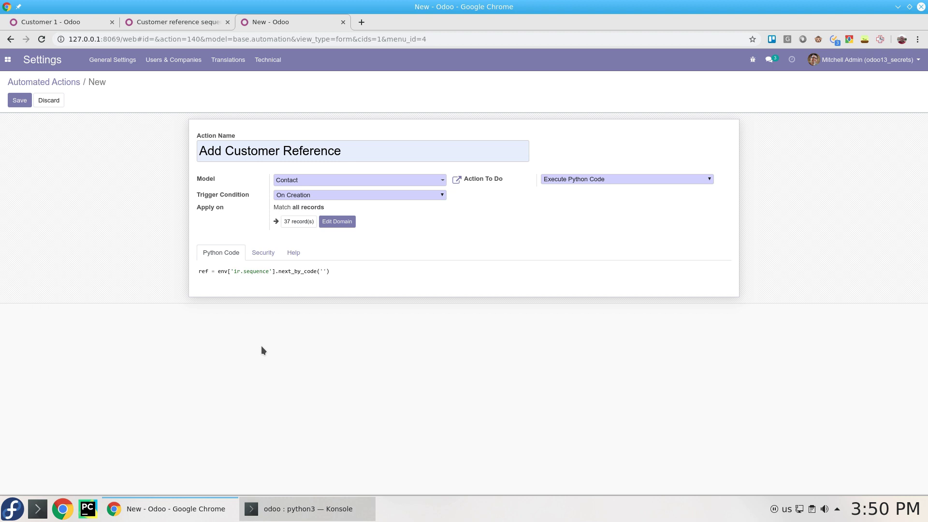
- Copy customer.ref.seq from the sequence tab and paste it into next_by_code('customer.ref.seq')
left_click(194, 22)
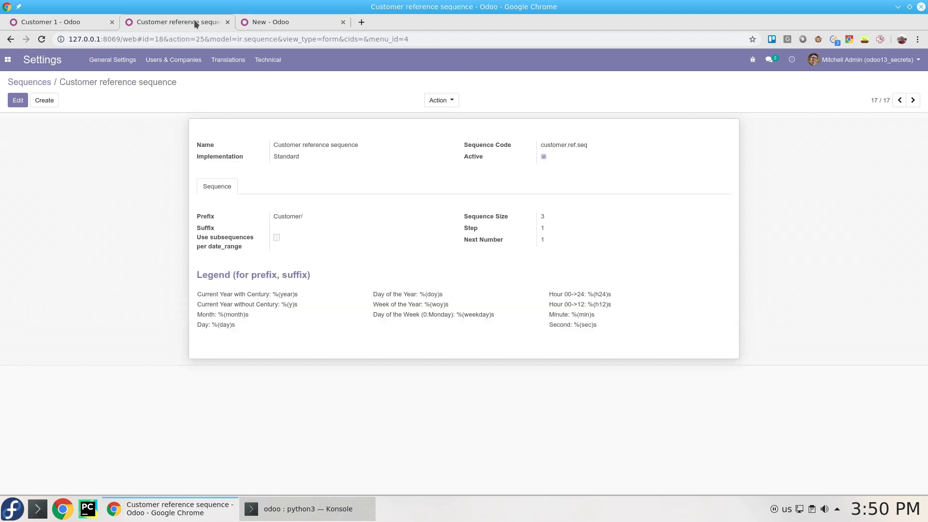
double_click(571, 145)
triple_click(572, 145)
right_click(572, 145)
left_click(643, 150)
left_click(313, 22)
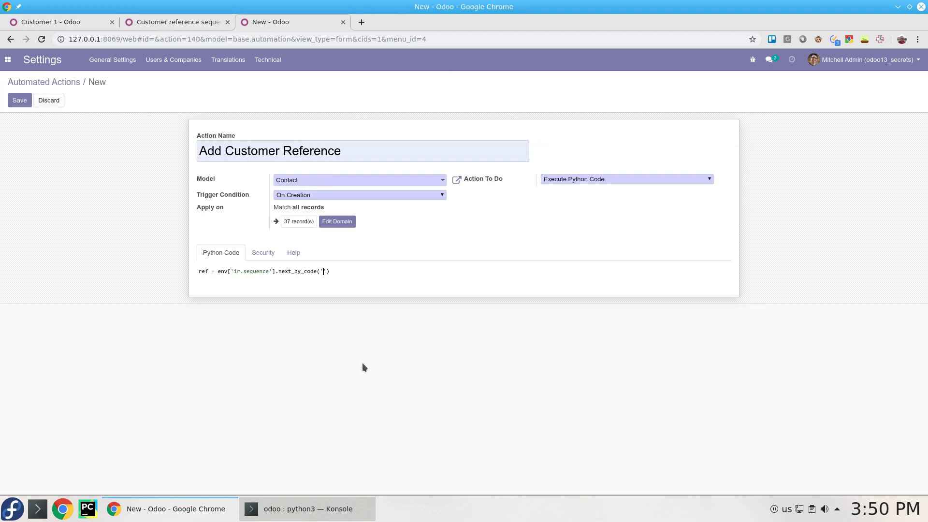
key("ctrl+v")
left_click(378, 273)
key("BackSpace")
- Add the line record.write({'ref': ref}) and check the Python expression help
key("End")
key("Return")
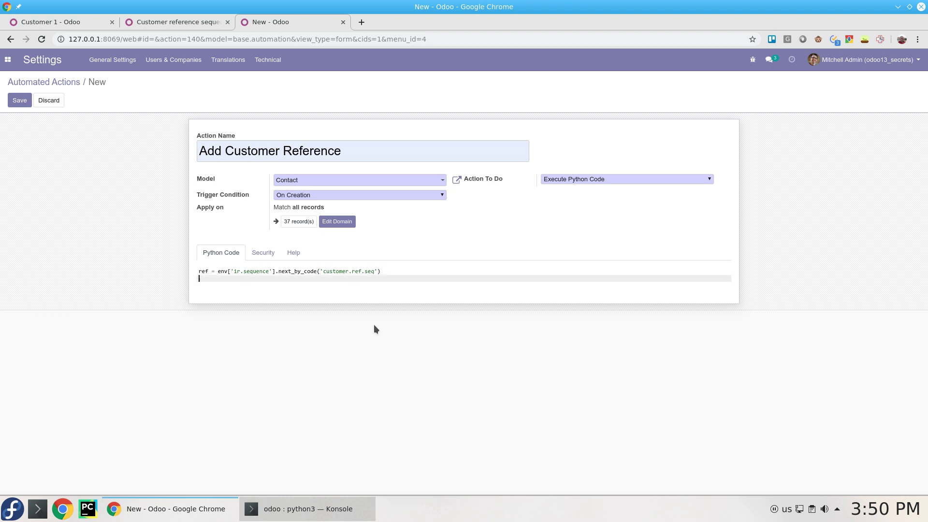
type("record.write({'ref': ref")
double_click(203, 271)
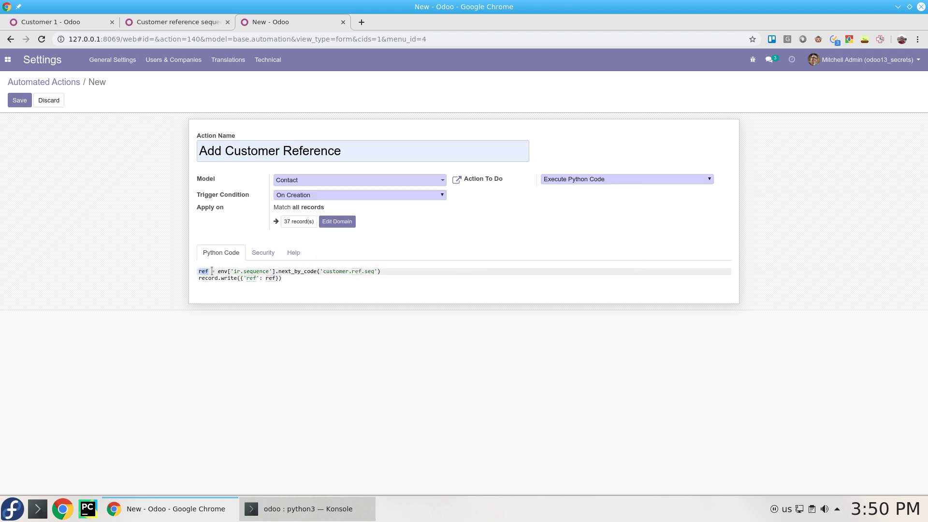
left_click(295, 253)
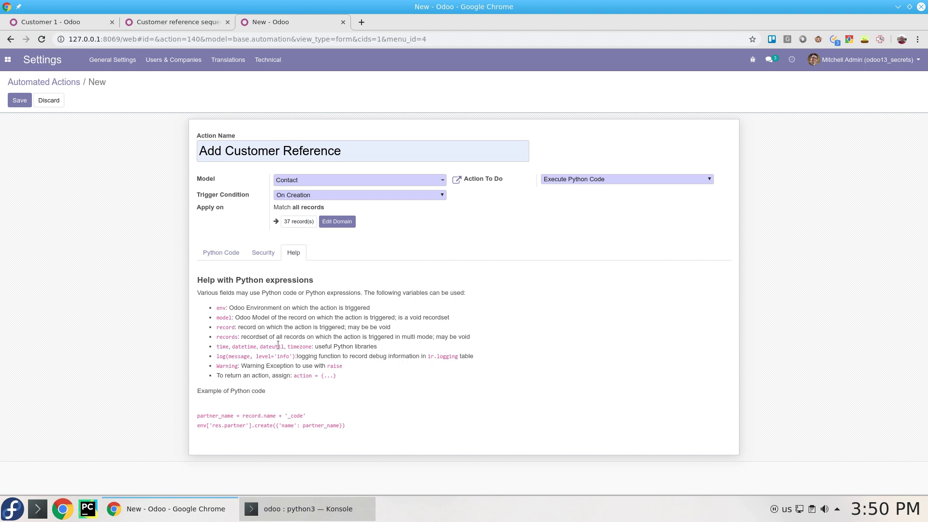
left_click(226, 253)
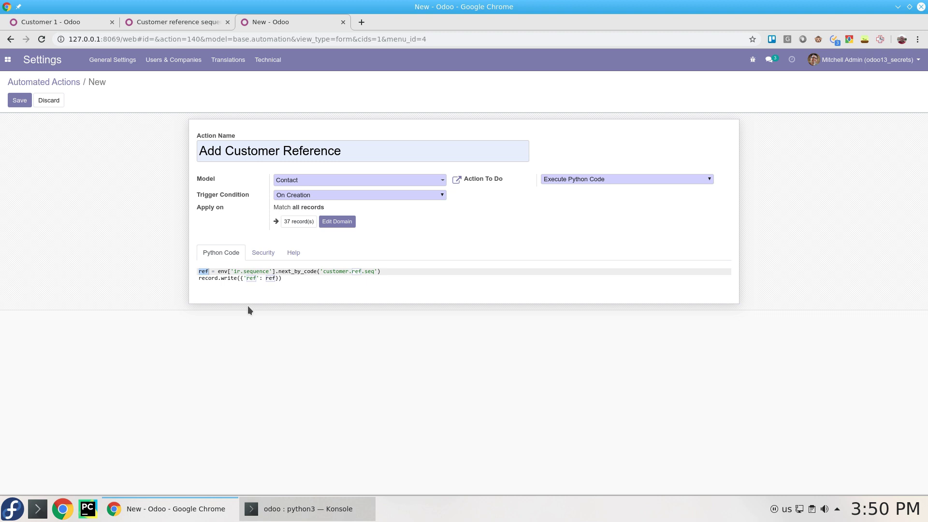
- Save the new Add Customer Reference action and review its On Creation trigger and Python code
left_click(23, 101)
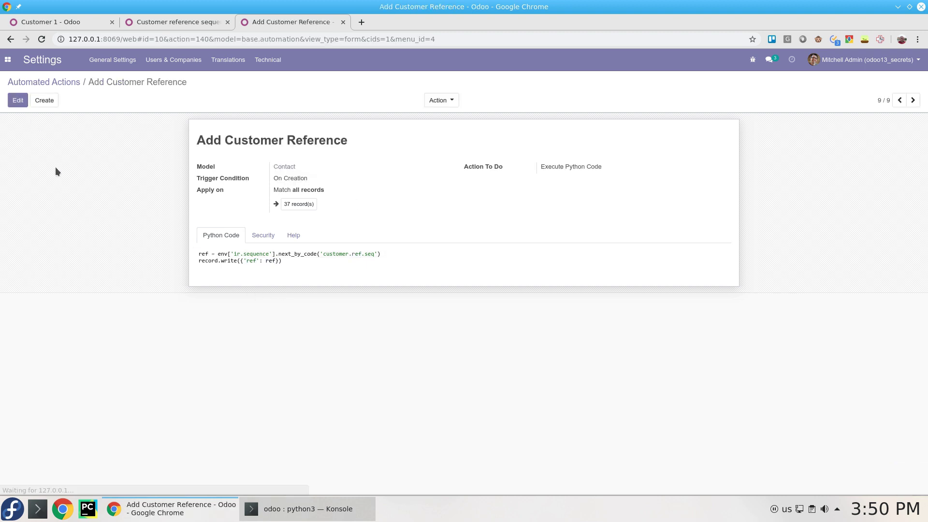
triple_click(293, 179)
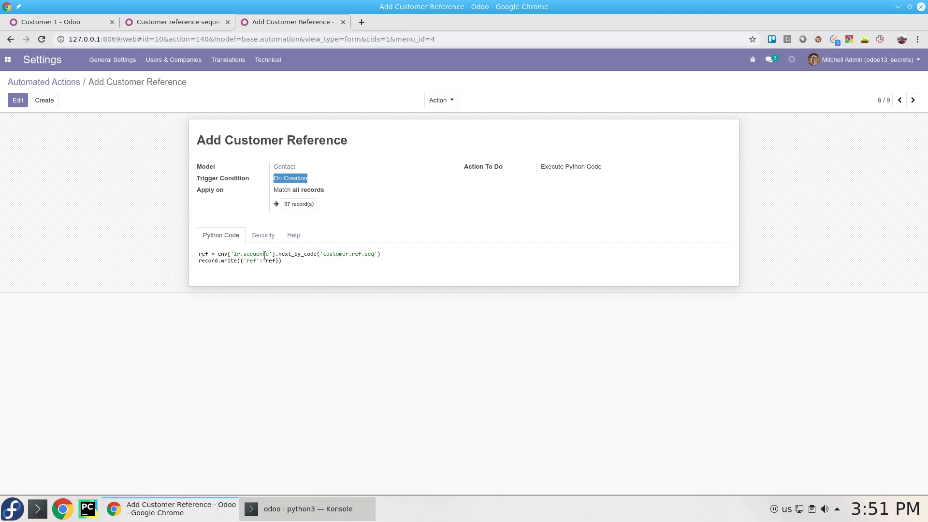
left_click_drag(249, 254, 261, 270)
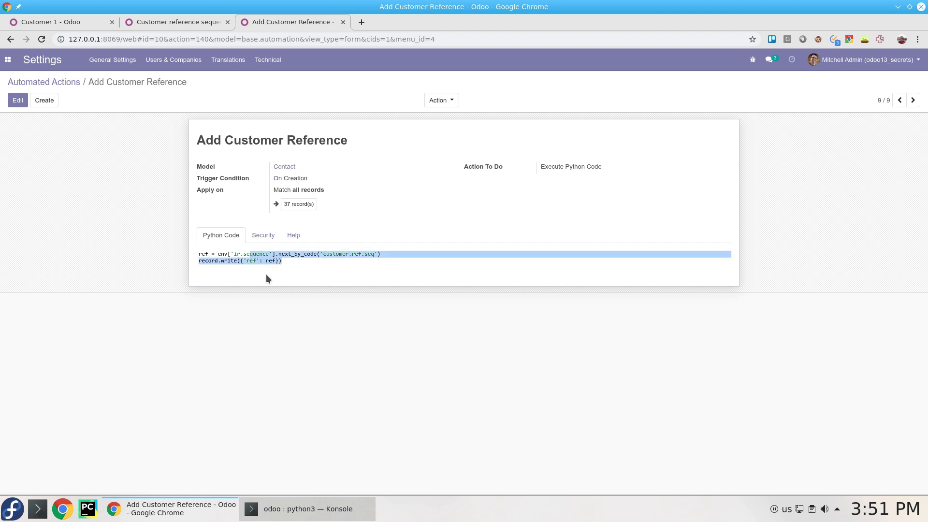
- Limit the action's Apply on domain to contacts whose Reference is not set, then save
left_click(15, 103)
left_click(337, 221)
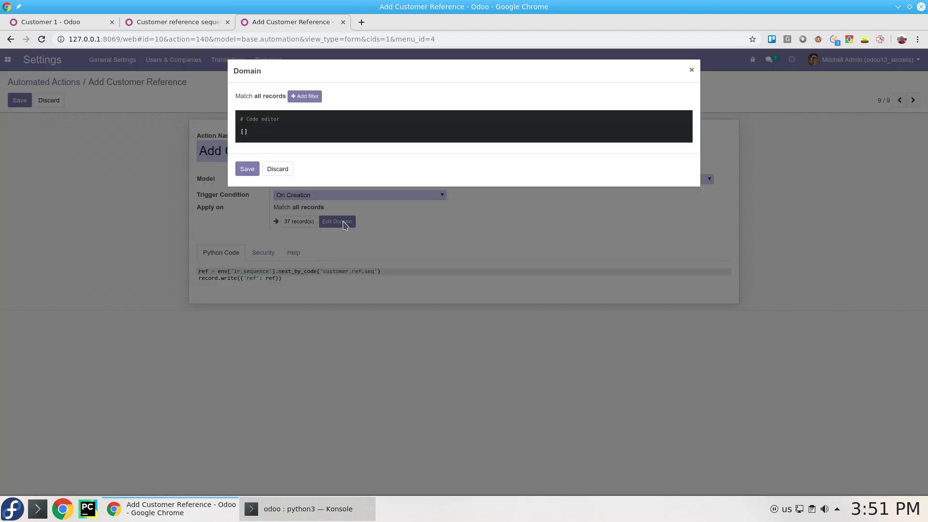
left_click(305, 97)
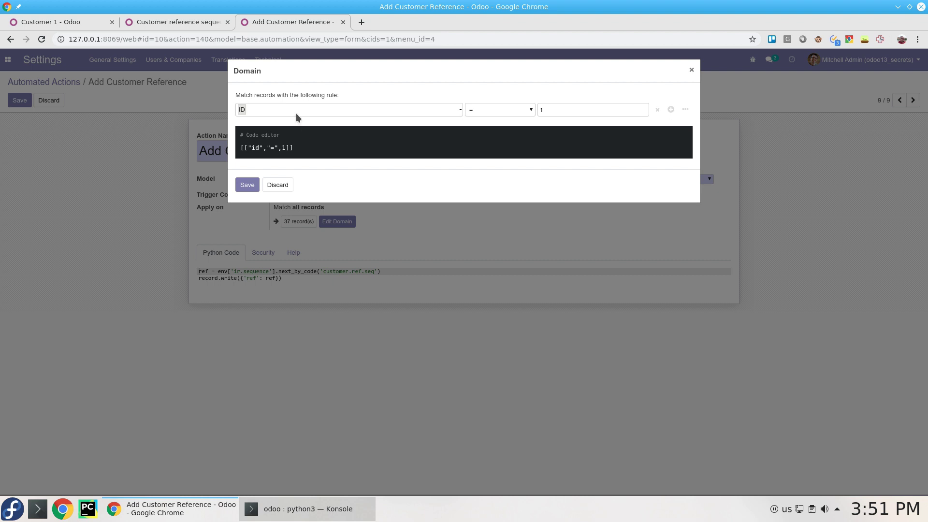
left_click(297, 116)
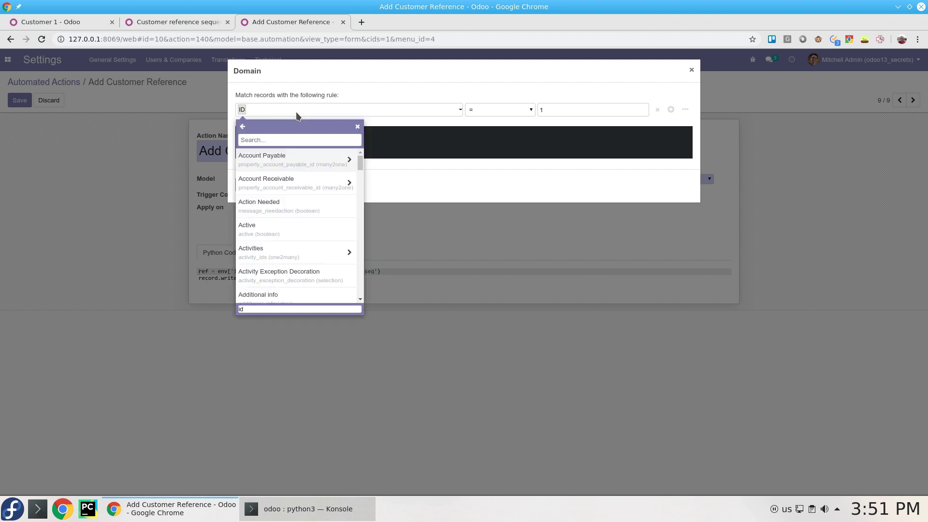
type("ref")
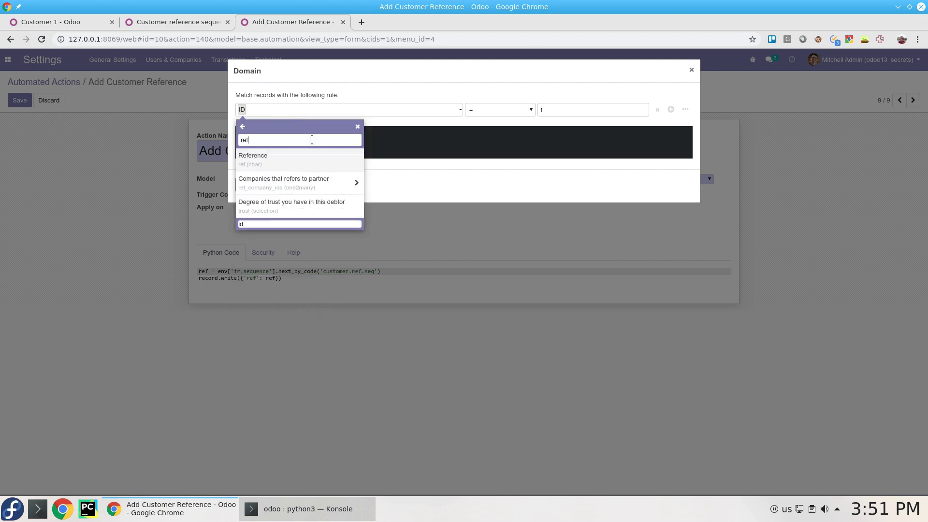
left_click(307, 161)
left_click(522, 109)
left_click(518, 160)
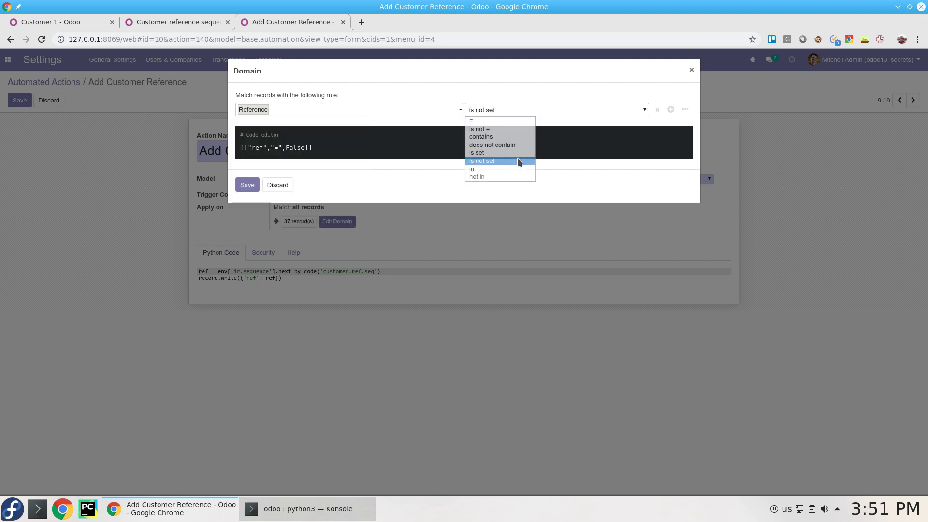
left_click(245, 184)
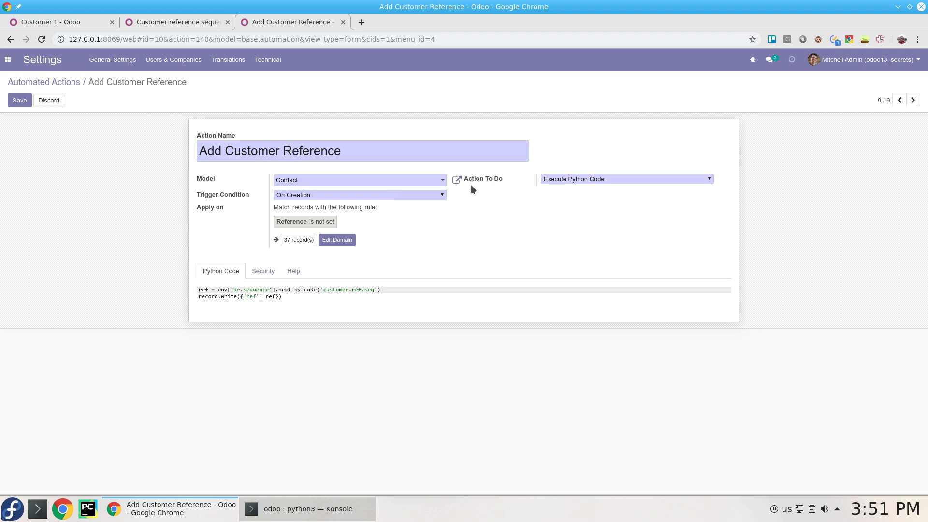
key("alt+s")
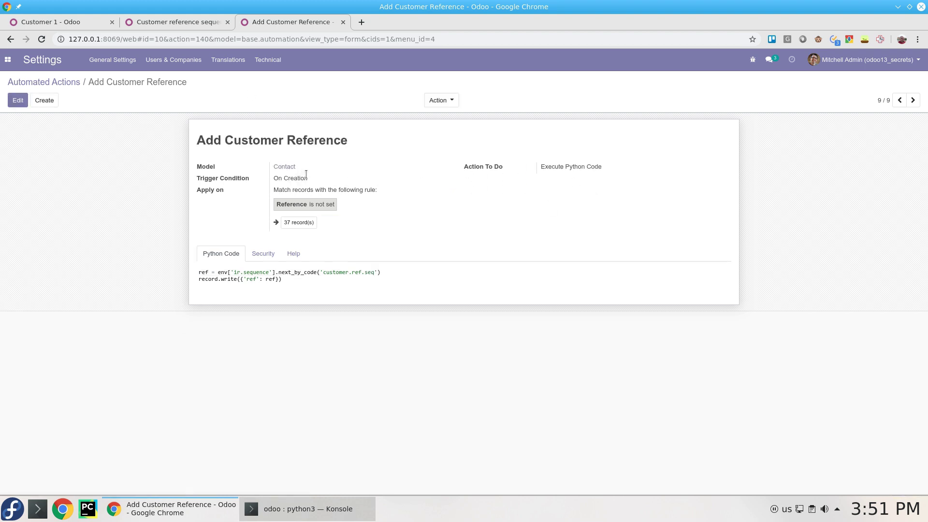
- From the Customer 1 contact, create and save a new contact named Customer 2
left_click_drag(306, 179, 274, 178)
left_click(179, 22)
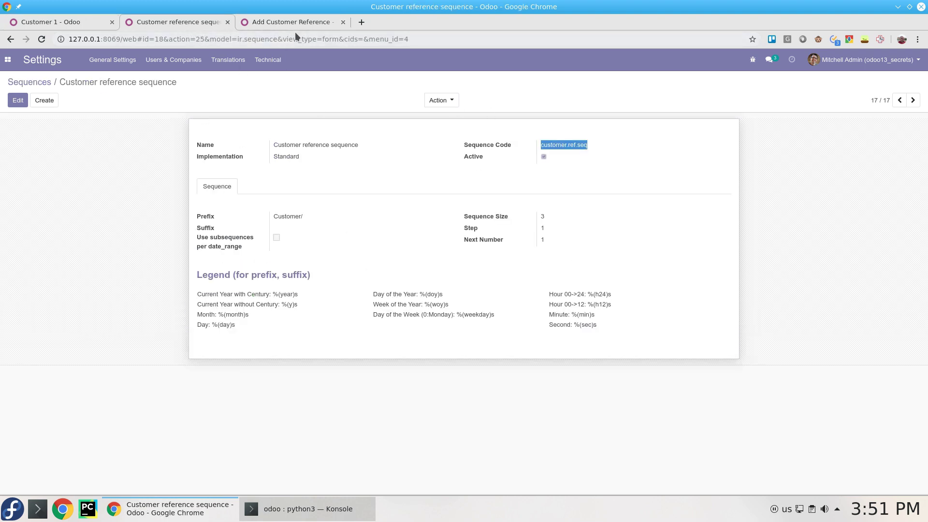
left_click(49, 21)
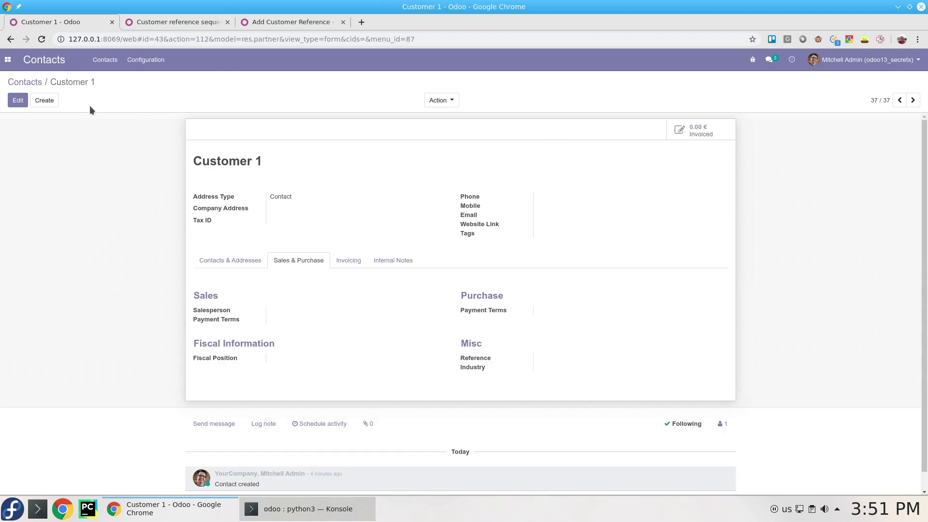
left_click(48, 103)
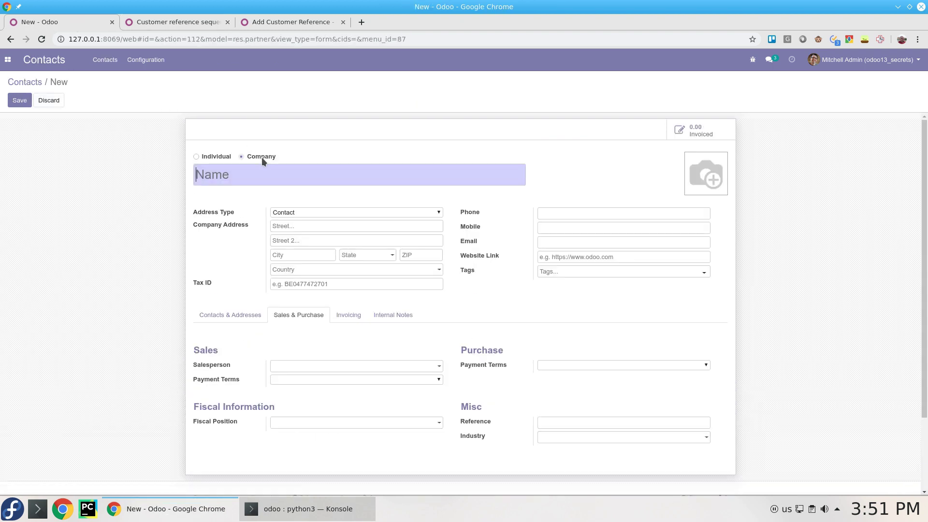
mouse_move(262, 160)
type("Customer 2")
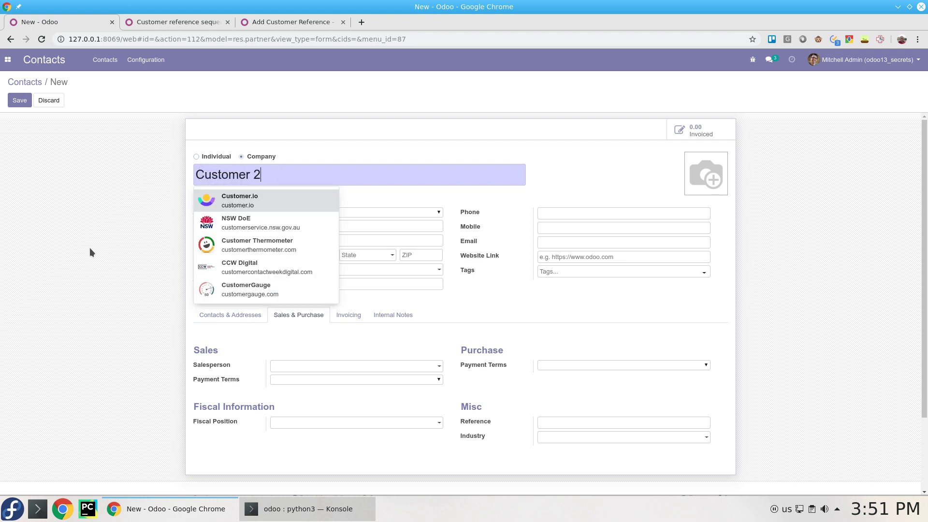
left_click(19, 100)
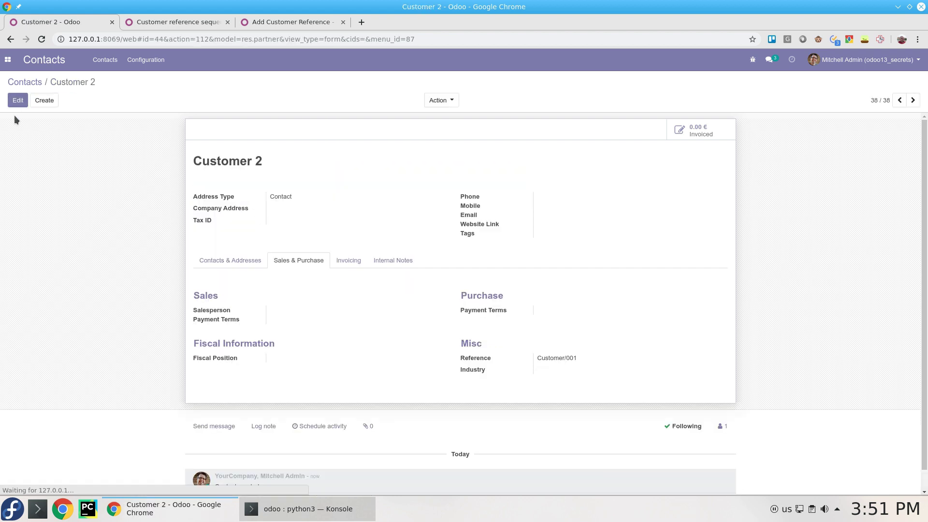
- Note Customer 2's reference Customer/001, then create Customer 3 and check its Customer/002 reference
triple_click(564, 356)
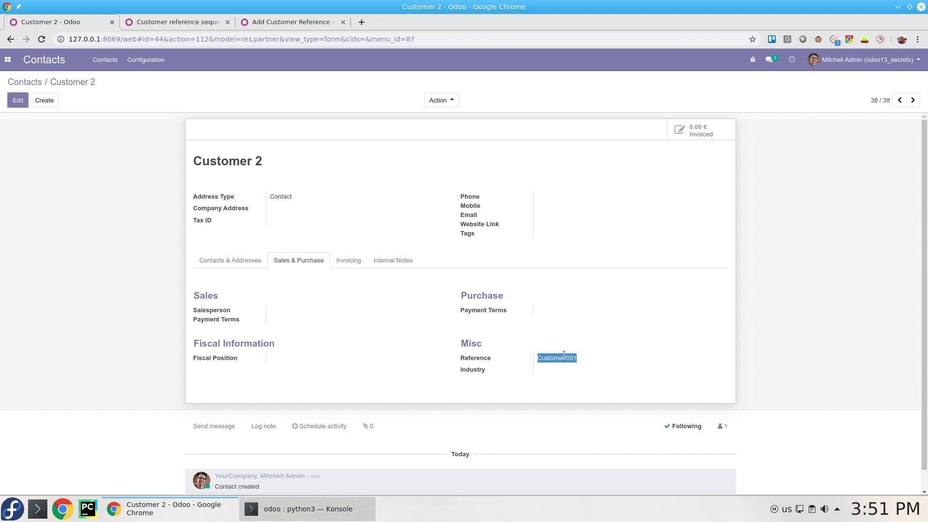
left_click(56, 105)
type("Customer 3")
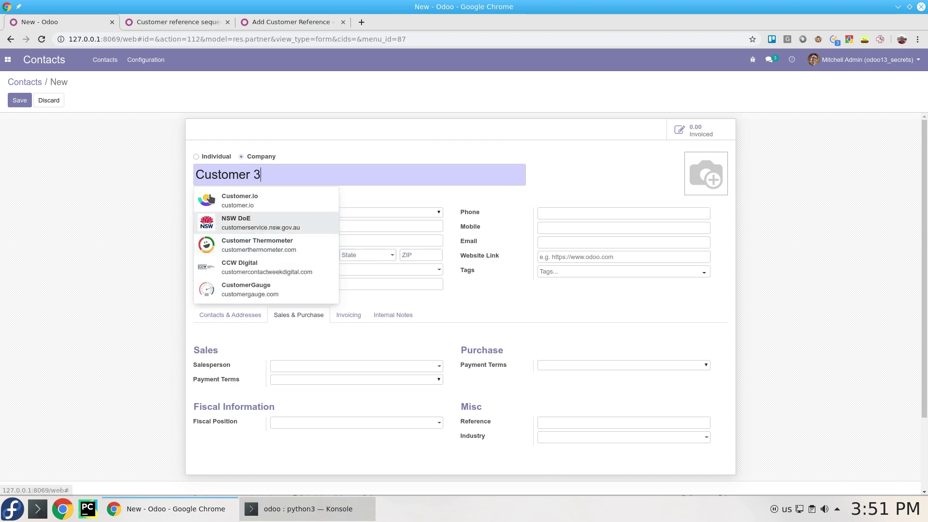
left_click(19, 100)
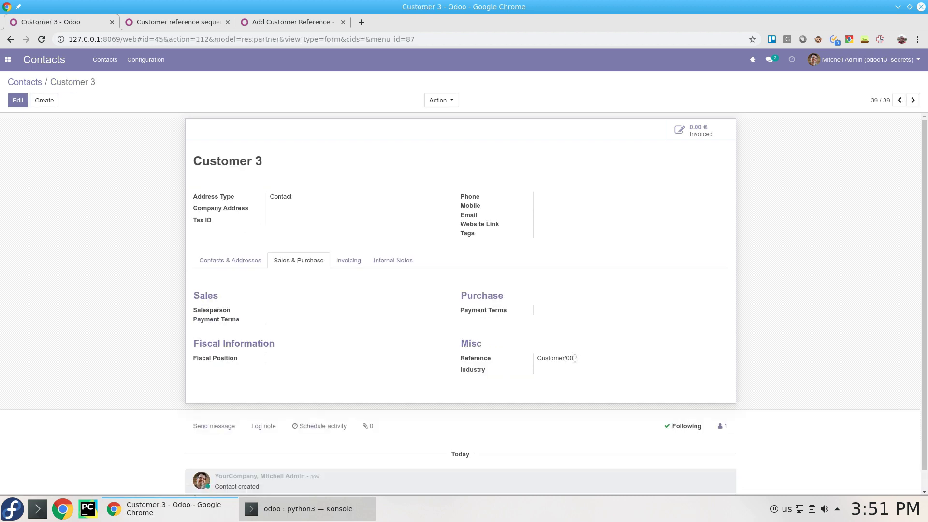
double_click(572, 358)
- Change the customer reference sequence's Sequence Size to 5 and save it
left_click(571, 359)
left_click(192, 22)
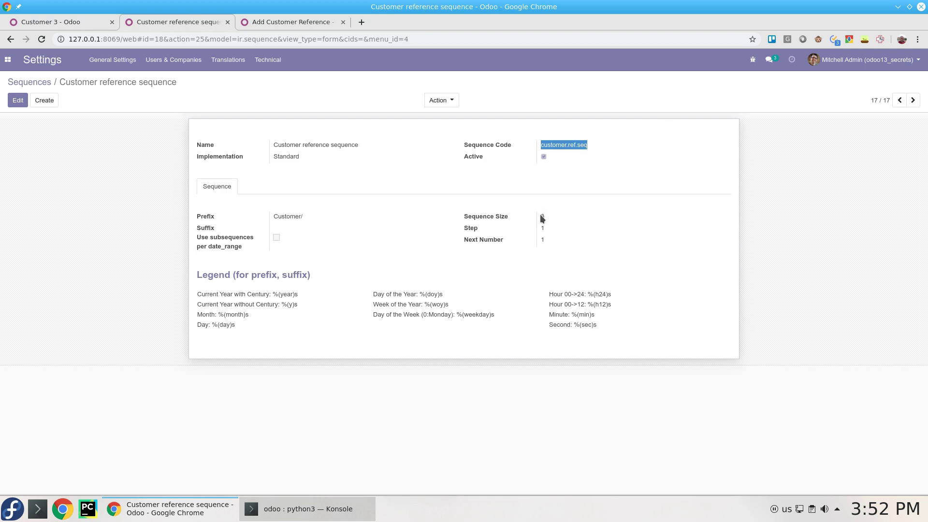
left_click(541, 214)
left_click(18, 100)
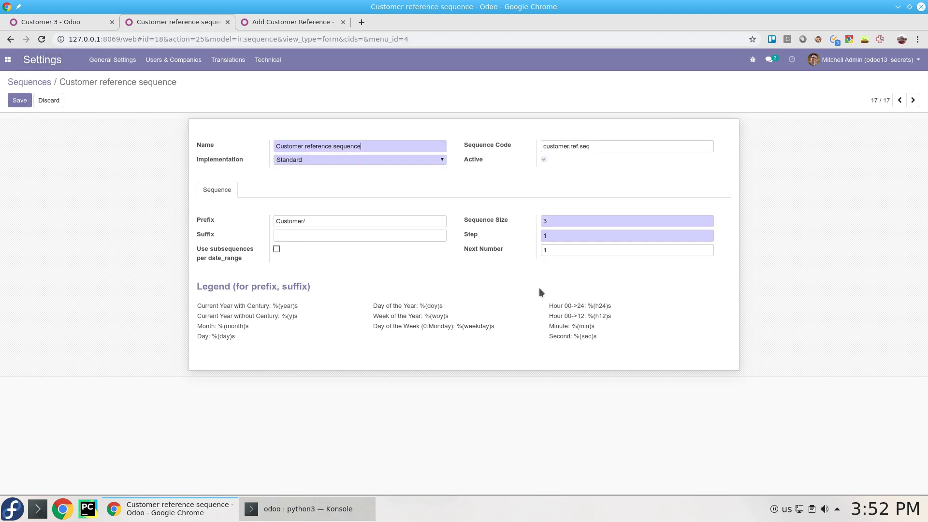
double_click(563, 219)
type("4")
left_click(19, 100)
- Create contact Customer 4, getting Customer/00003, and compare it with Customer 3's Customer/002
left_click(68, 22)
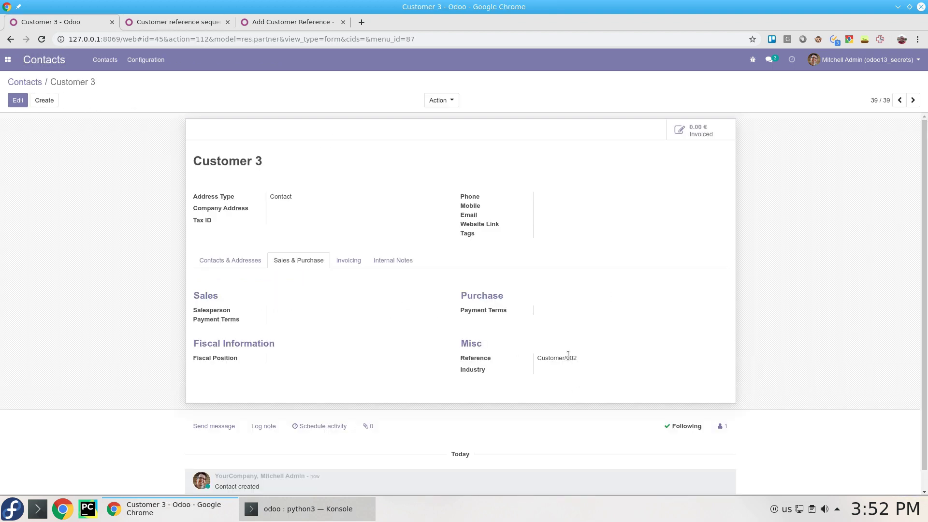
left_click_drag(567, 358, 595, 364)
left_click(44, 101)
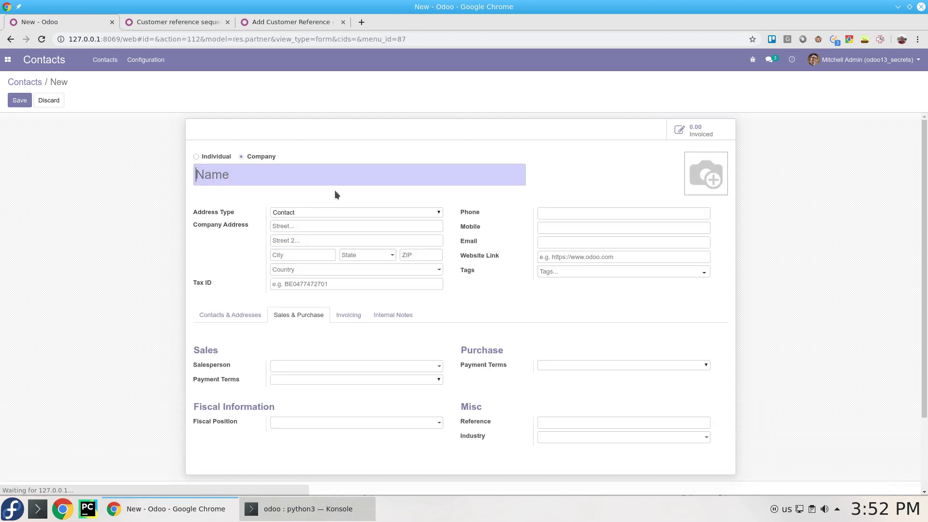
type("Custo")
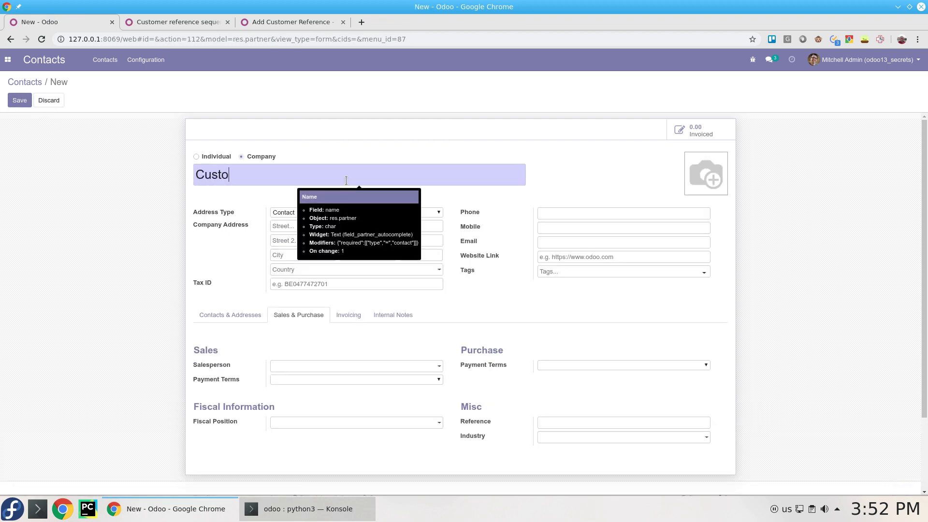
type("mer 4")
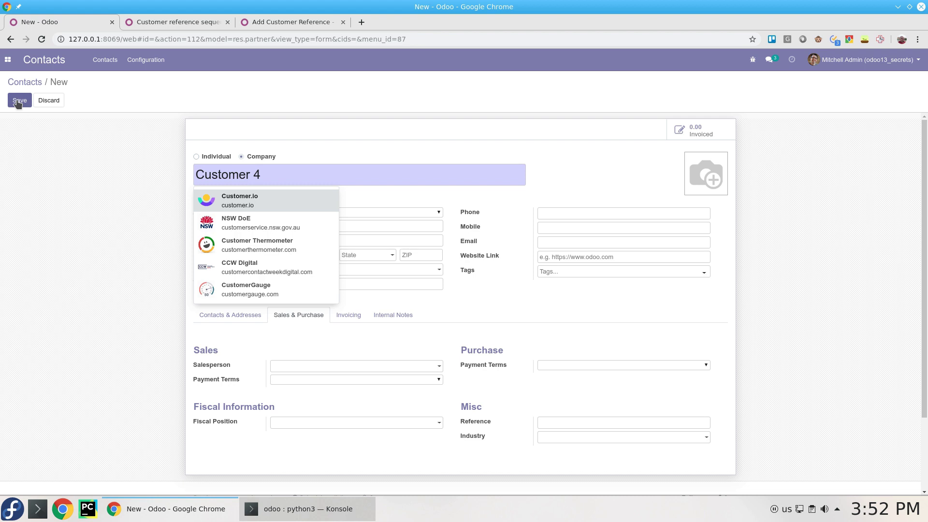
left_click(20, 100)
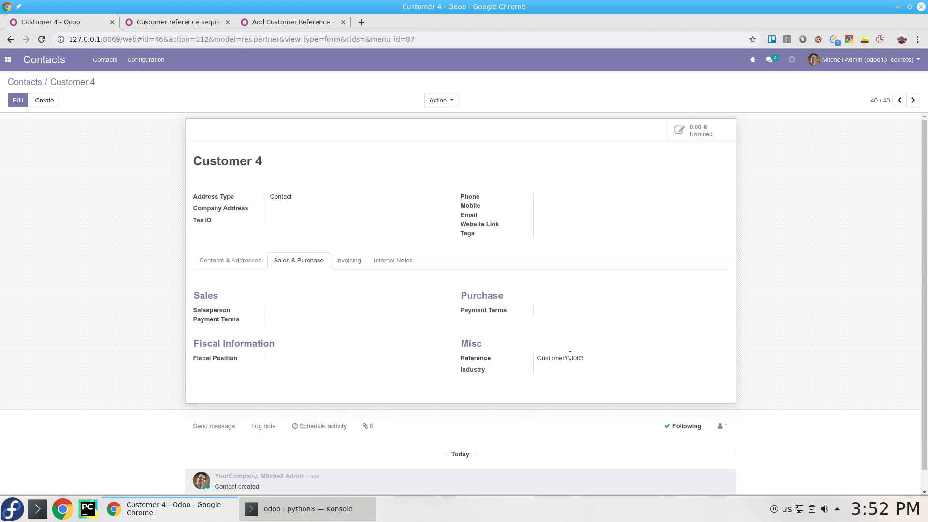
left_click_drag(570, 358, 587, 360)
left_click(900, 101)
double_click(572, 357)
double_click(559, 358)
- Return to the Add Customer Reference action and inspect the ref field in its Python code
left_click(179, 22)
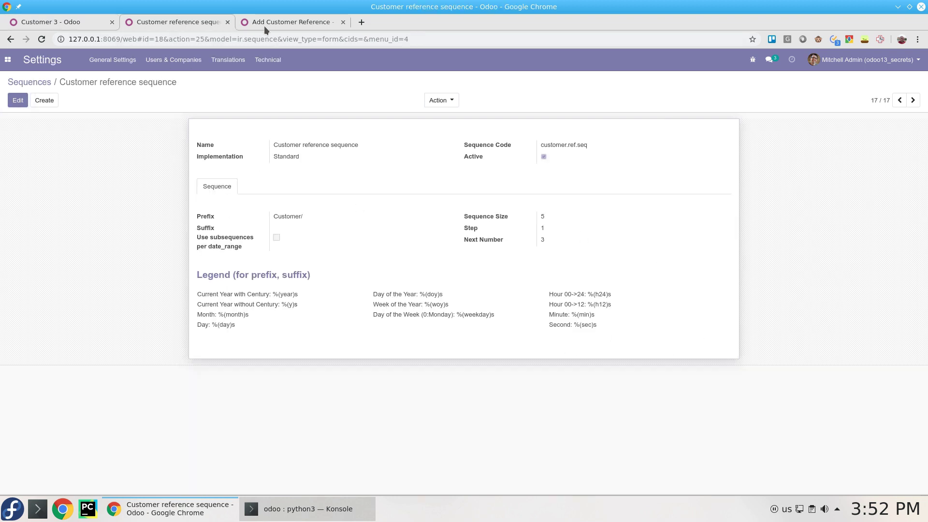
left_click(264, 23)
double_click(250, 279)
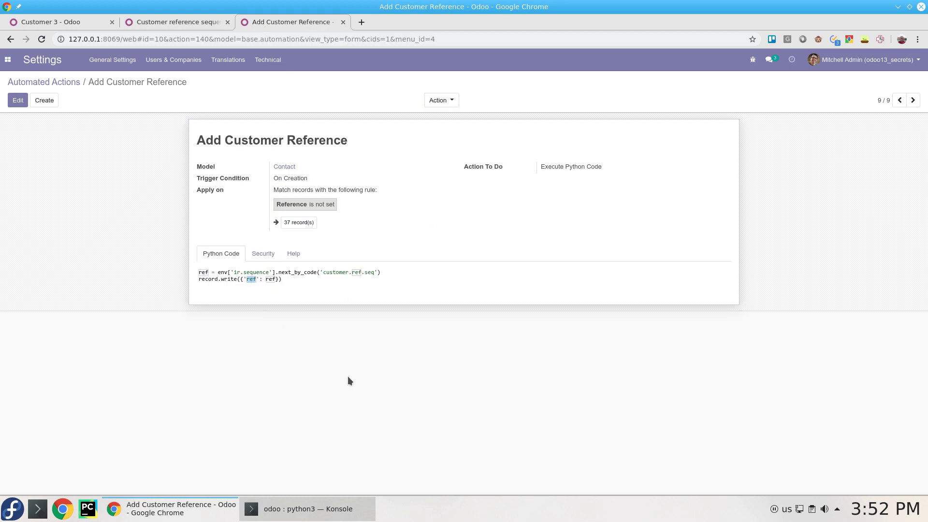